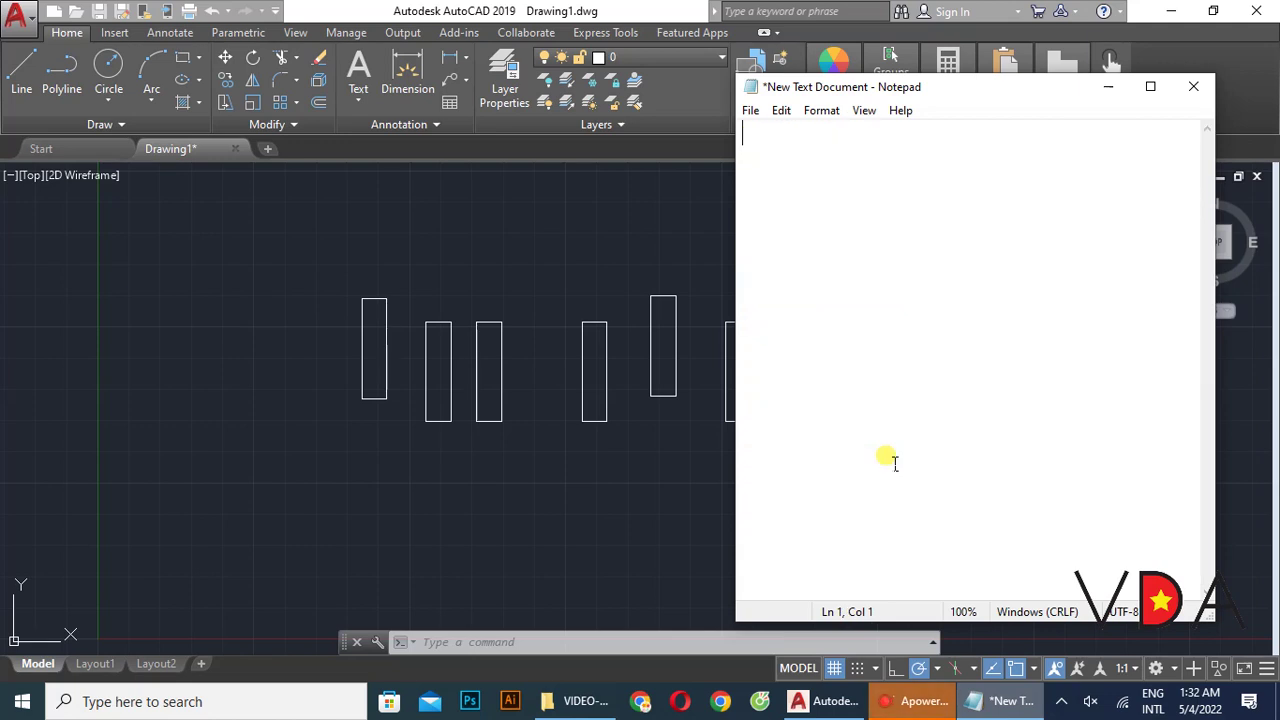
- Type the heading 'Lệnh XOAY' and, below it, the line 'Dùng lệnh ROTATE'
{"action": "type", "text": "Lênh "}
{"action": "type", "text": "XOAY"}
{"action": "key", "text": "Return"}
{"action": "type", "text": "D"}
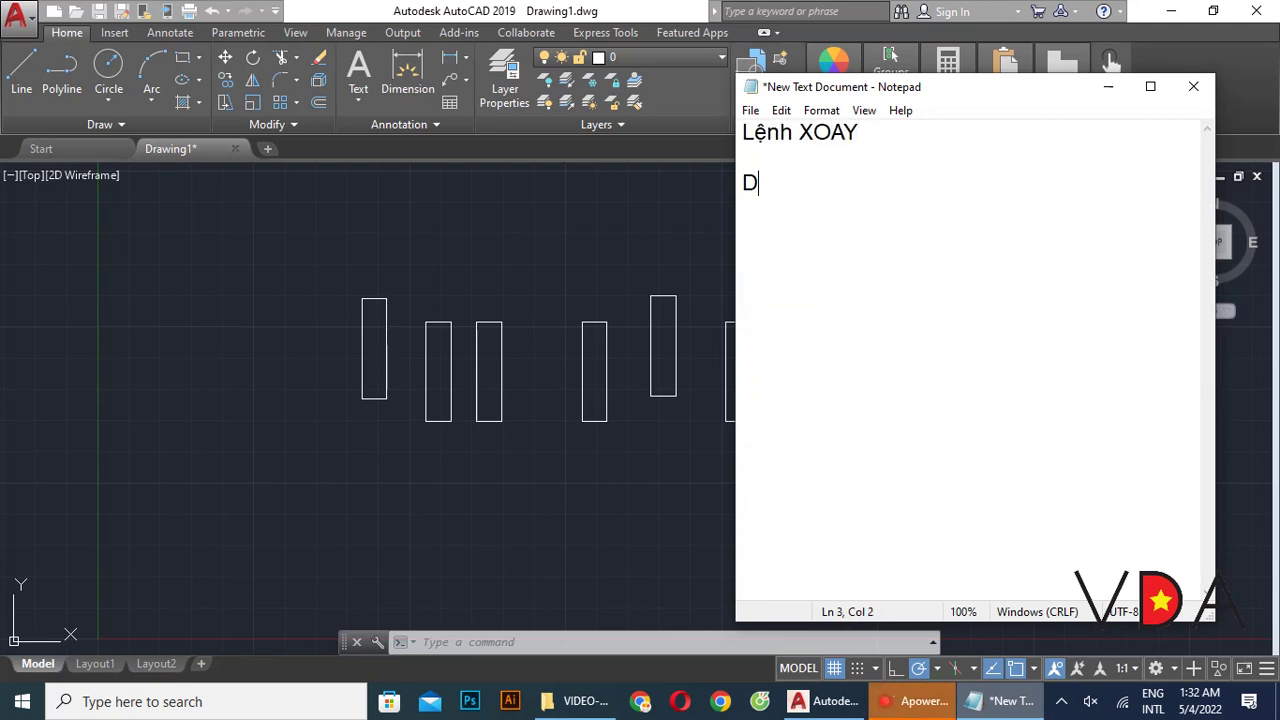
{"action": "type", "text": "ùng lệnh ROTA"}
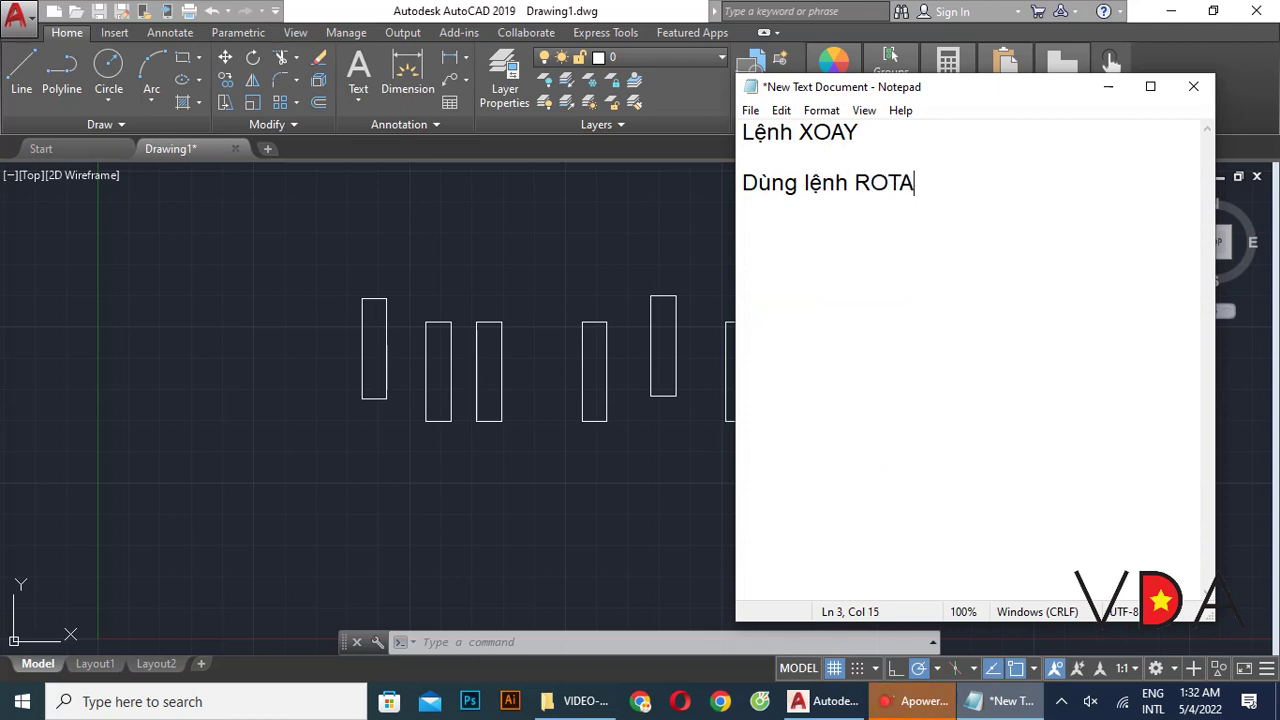
{"action": "type", "text": "TE"}
{"action": "key", "text": "Return"}
{"action": "key", "text": "Return"}
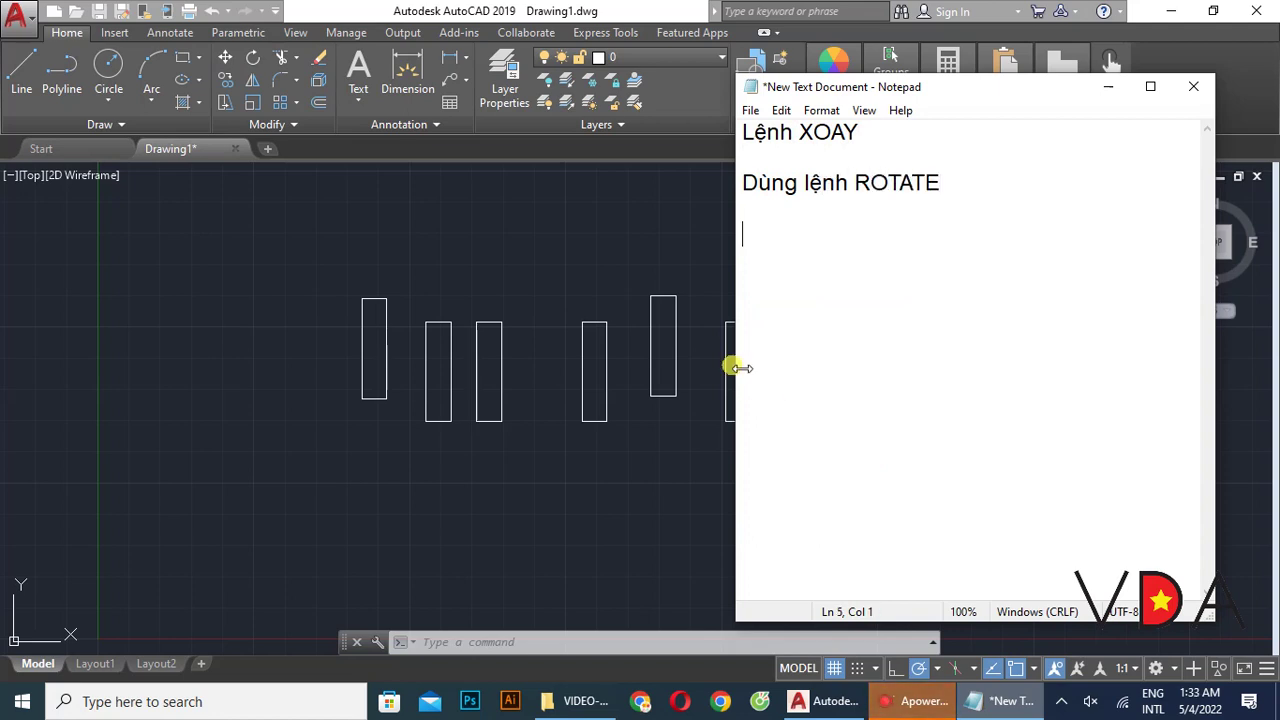
- Enter ROTATE at the AutoCAD command prompt without running it, then return to the notes
{"action": "left_click", "coordinate": [640, 234]}
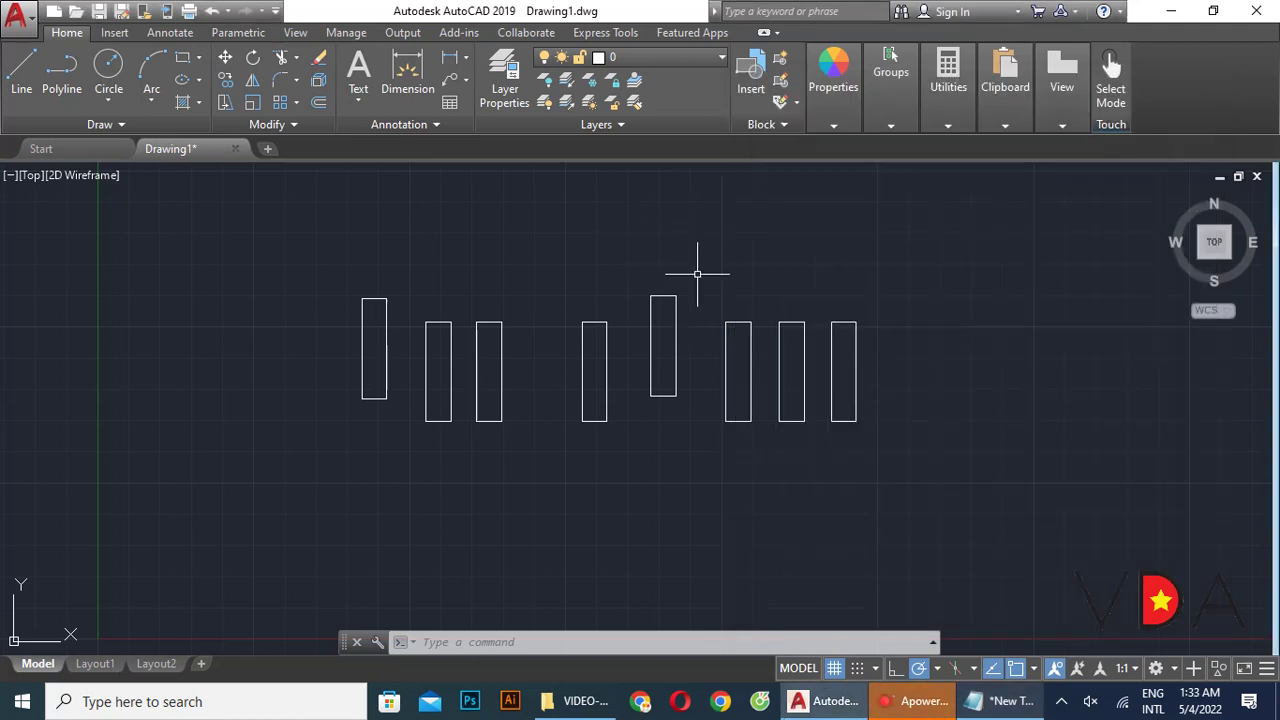
{"action": "type", "text": "R"}
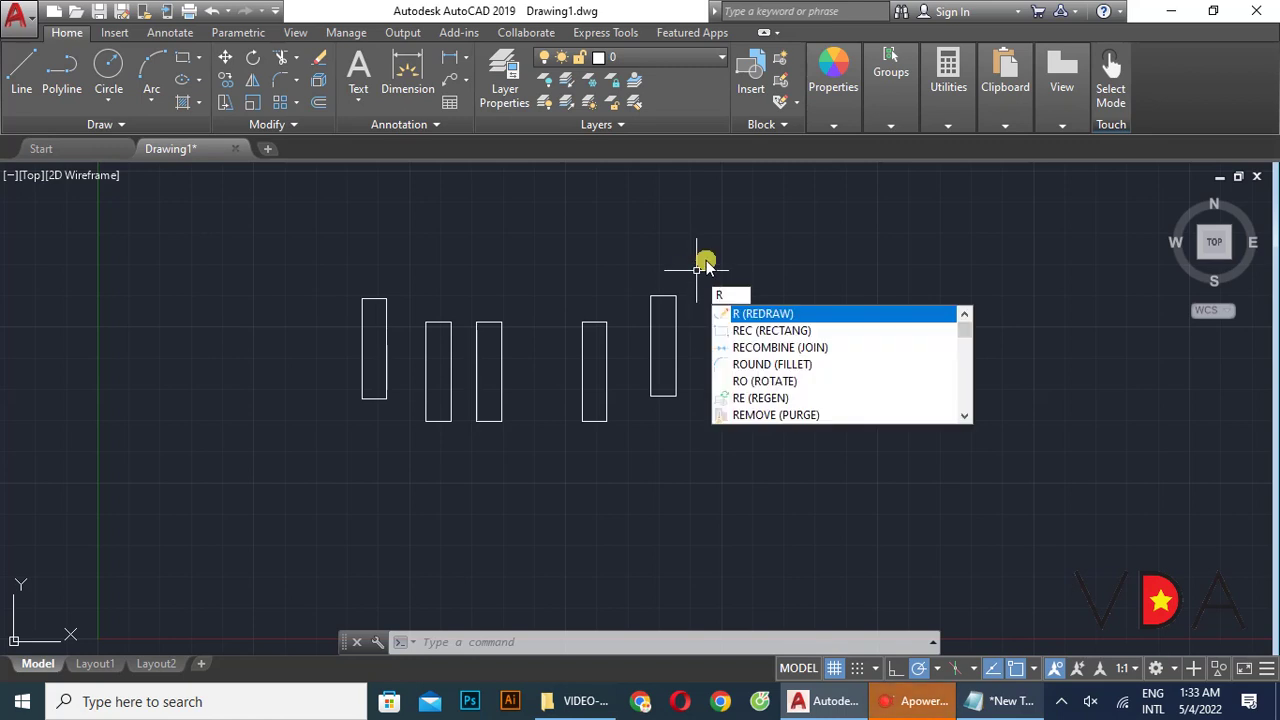
{"action": "type", "text": "OTATE"}
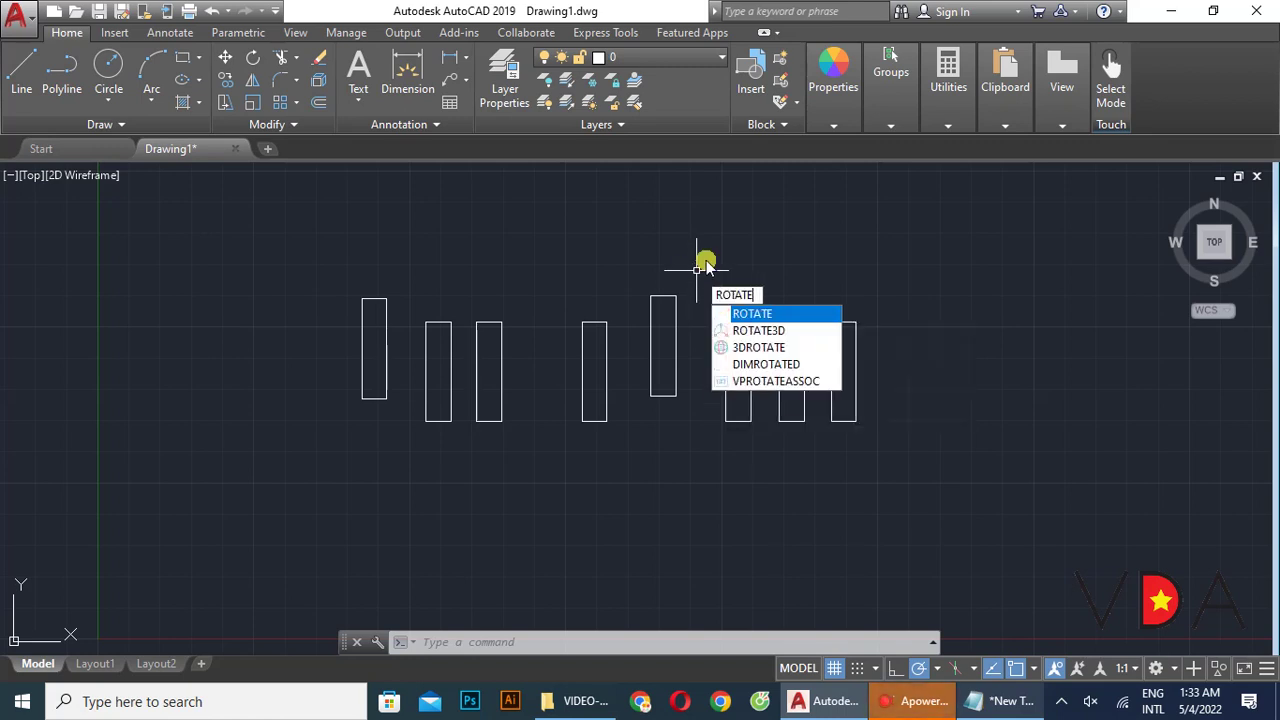
{"action": "left_click", "coordinate": [1028, 700]}
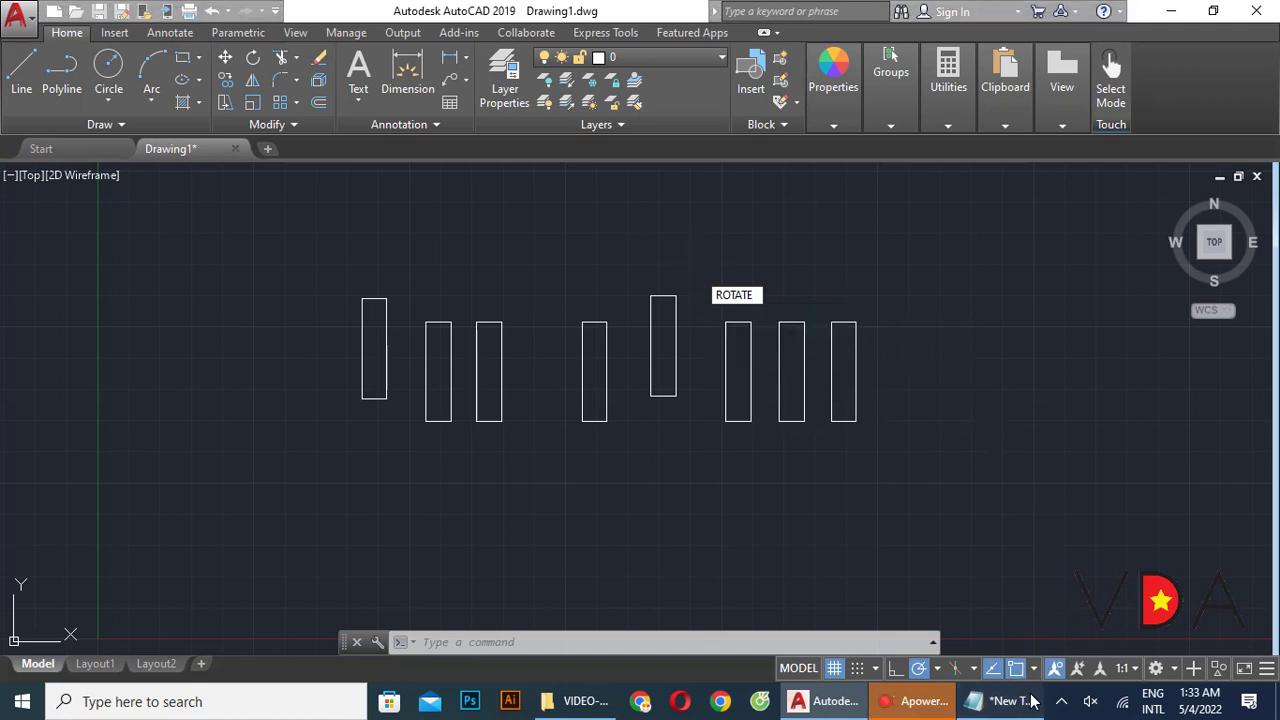
- Note that you use the icon, or select the object, type ROTATE, press ENTER, then rotate
{"action": "type", "text": "hoăc bie"}
{"action": "type", "text": "muốn xoay đối tượng nào thì"}
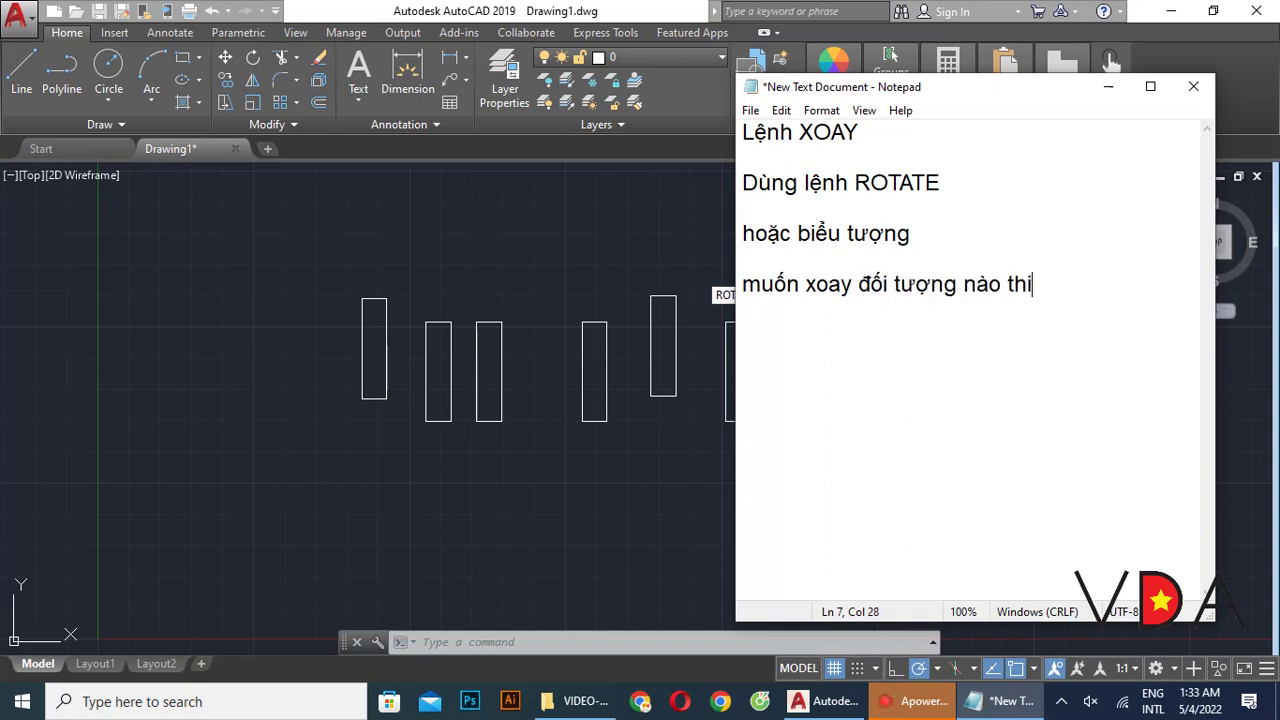
{"action": "type", "text": "chọ"}
{"action": "type", "text": "ng d"}
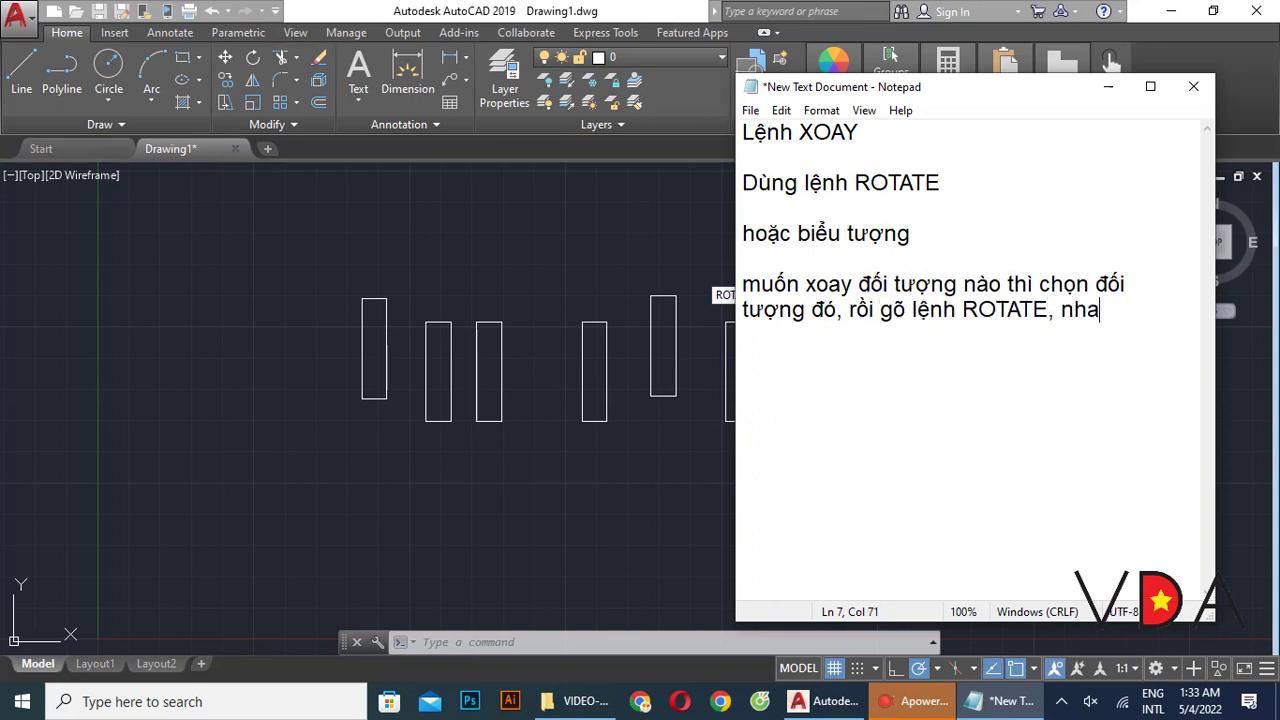
{"action": "type", "text": "ER"}
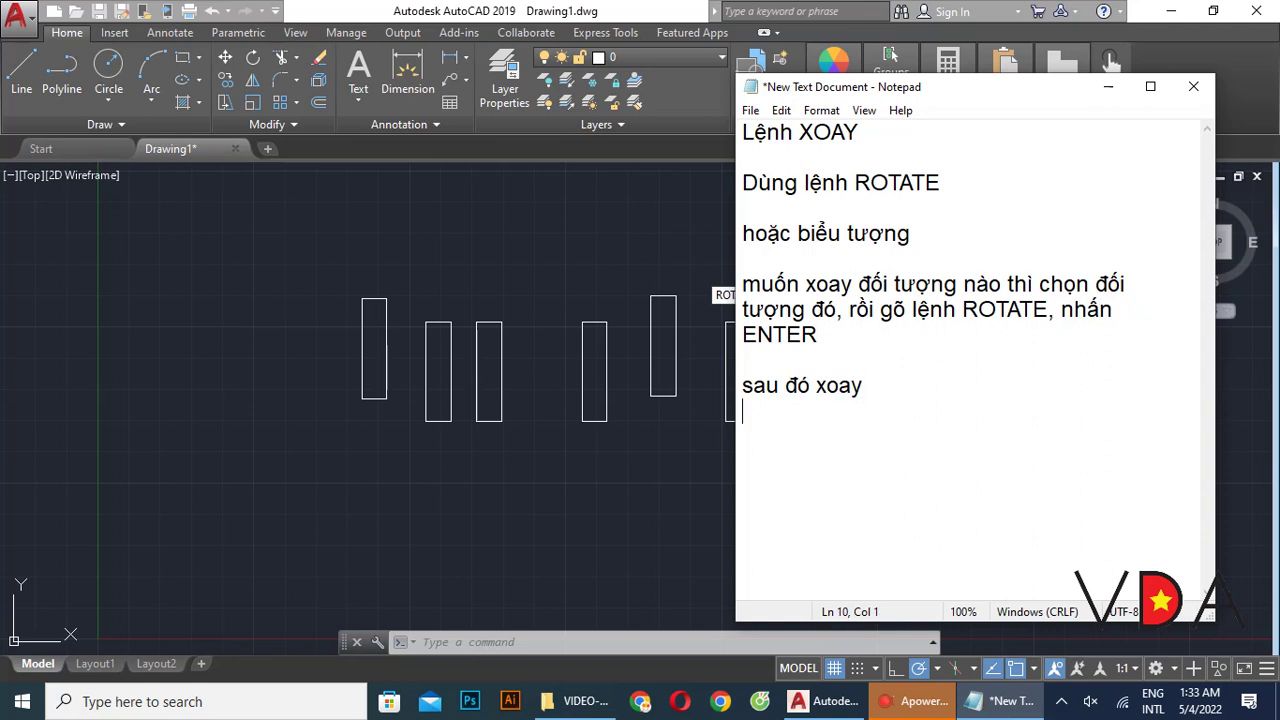
- Start ROTATE on the raised middle rectangle, pick its top corner as pivot, then cancel
{"action": "left_click", "coordinate": [586, 271]}
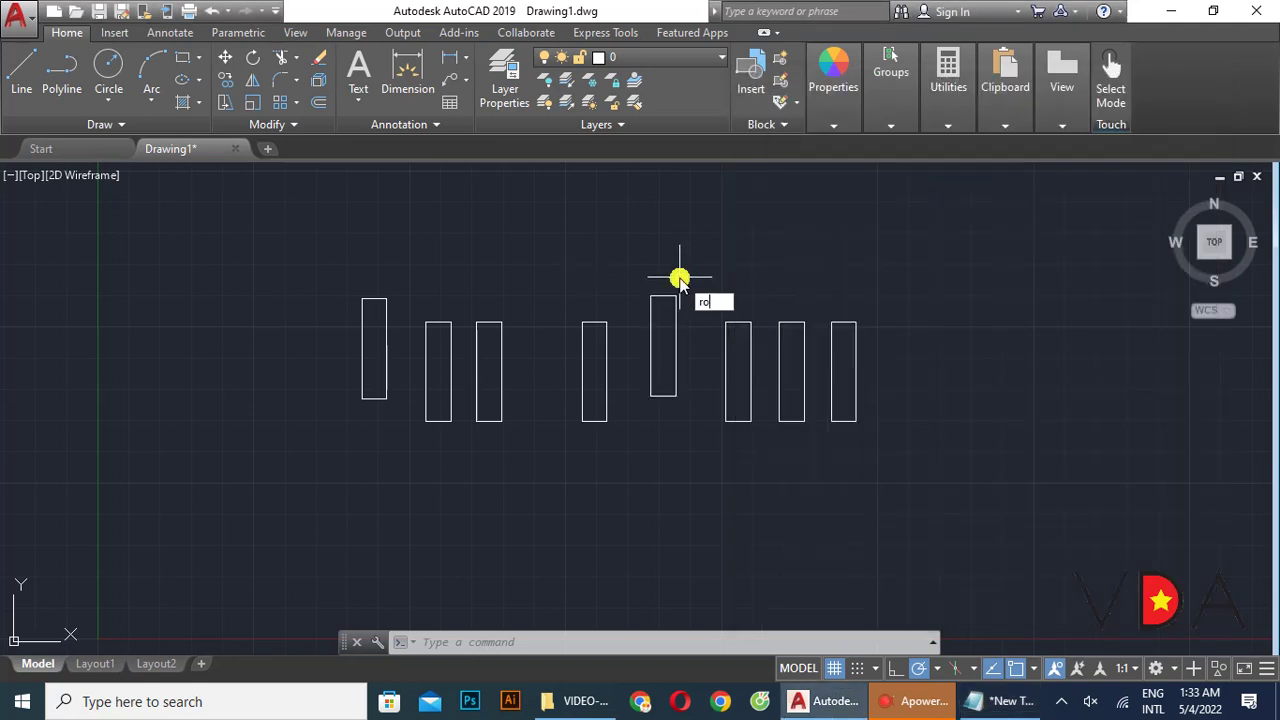
{"action": "type", "text": "rotate"}
{"action": "key", "text": "Return"}
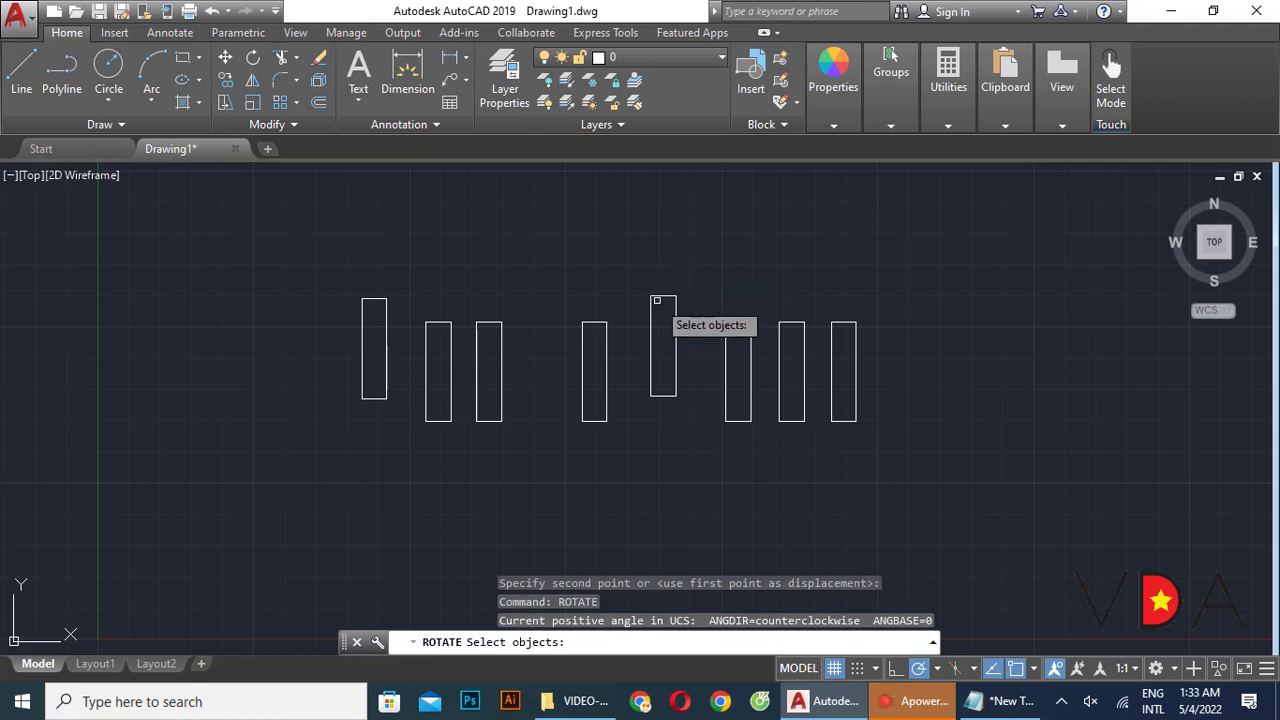
{"action": "left_click", "coordinate": [660, 296]}
{"action": "key", "text": "Return"}
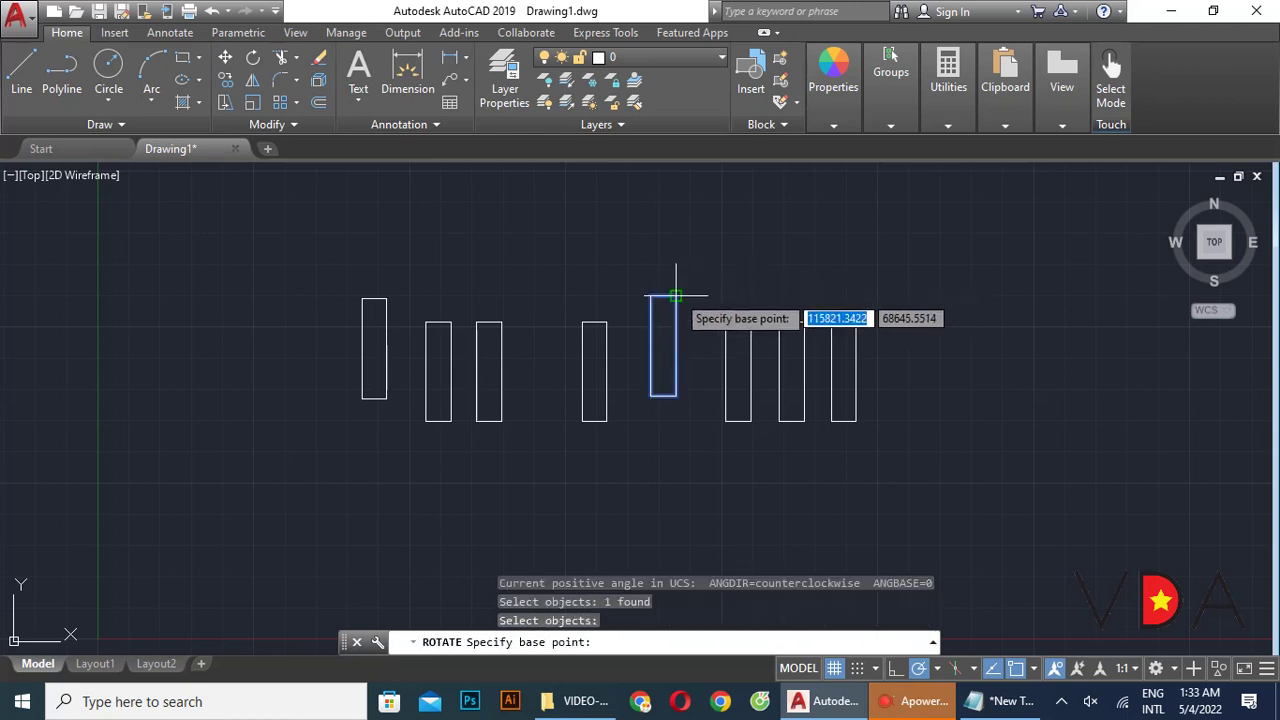
{"action": "left_click", "coordinate": [676, 297]}
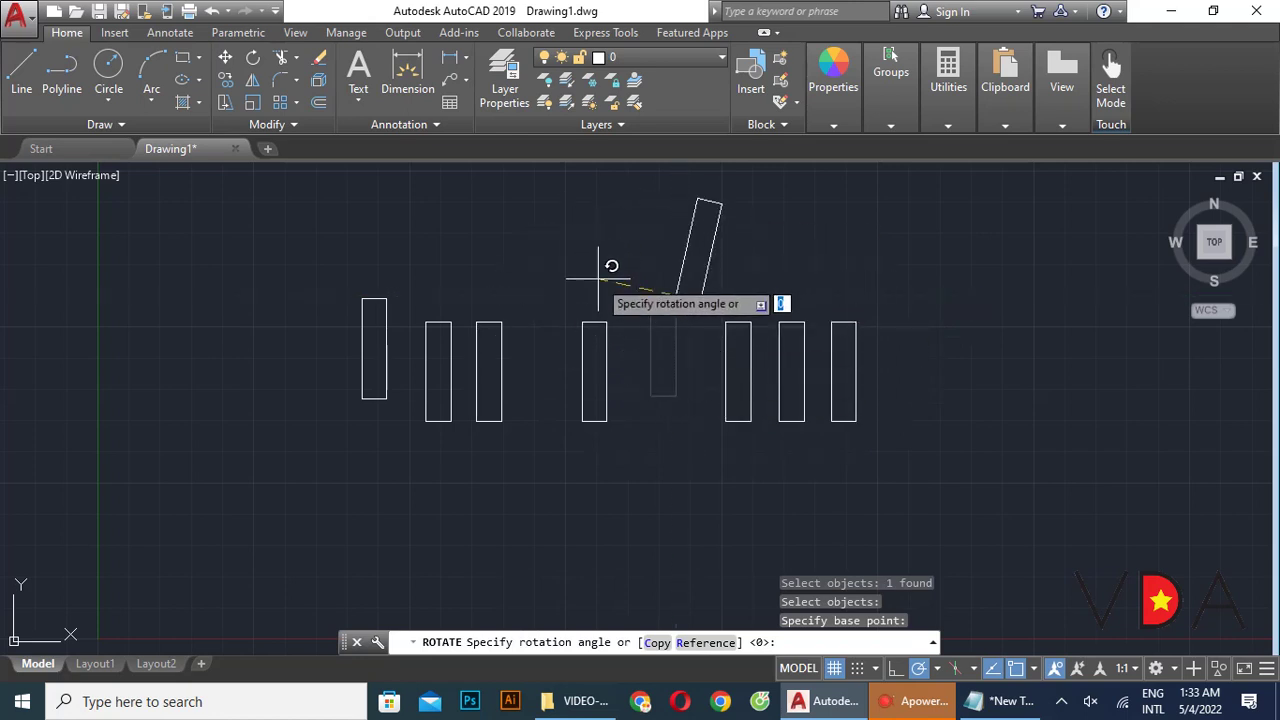
{"action": "key", "text": "Escape"}
- Add the Notepad line 'Chọn đối tượng cần xoay'
{"action": "left_click", "coordinate": [997, 703]}
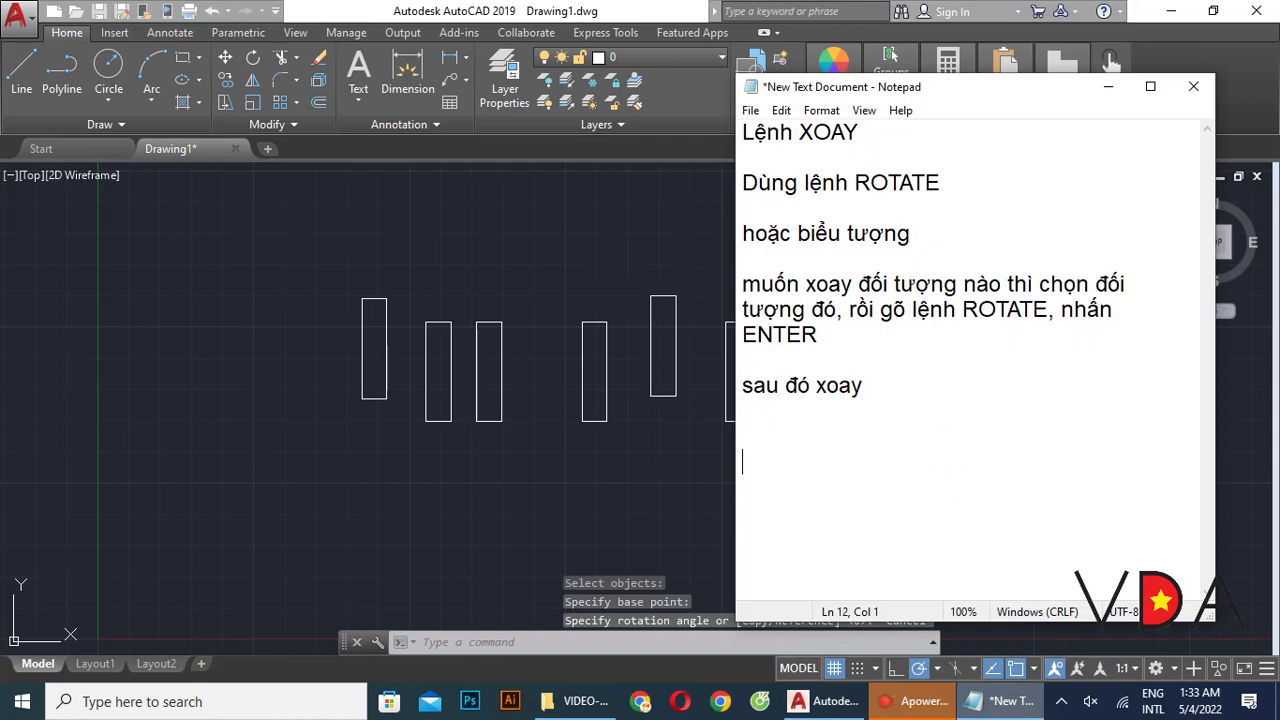
{"action": "type", "text": "Chọn"}
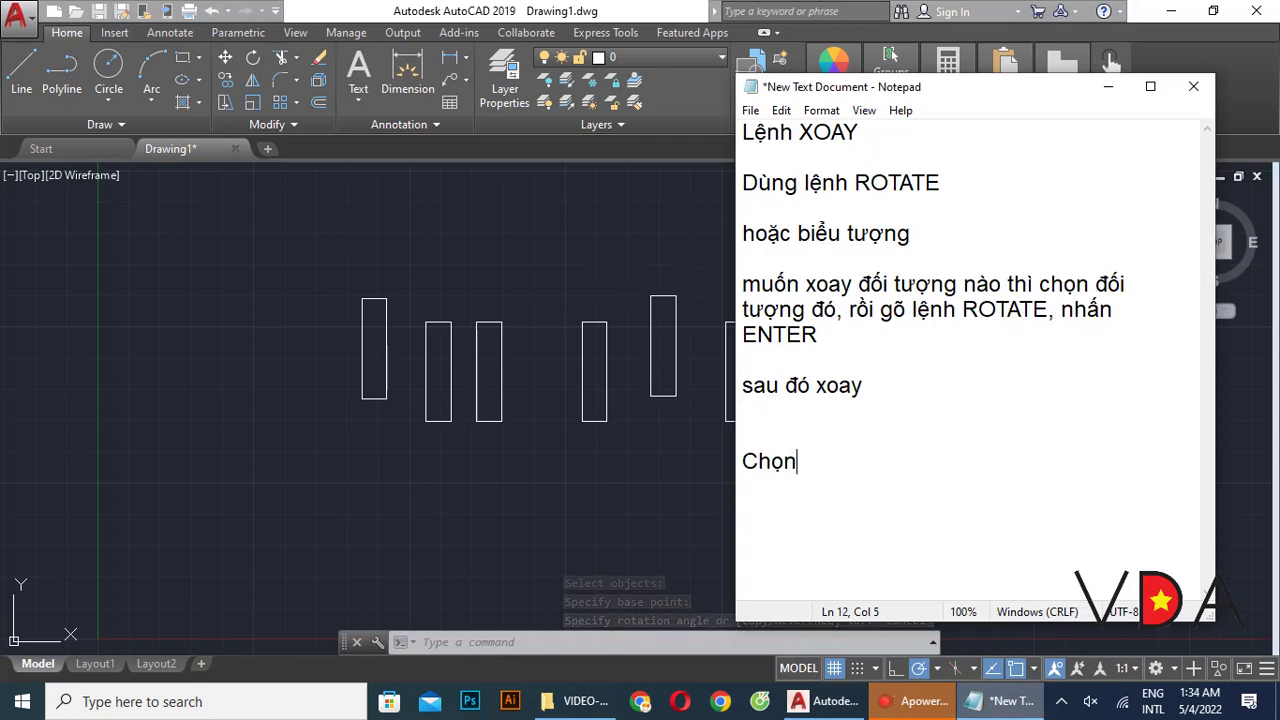
{"action": "type", "text": " đối tượng cần xoay"}
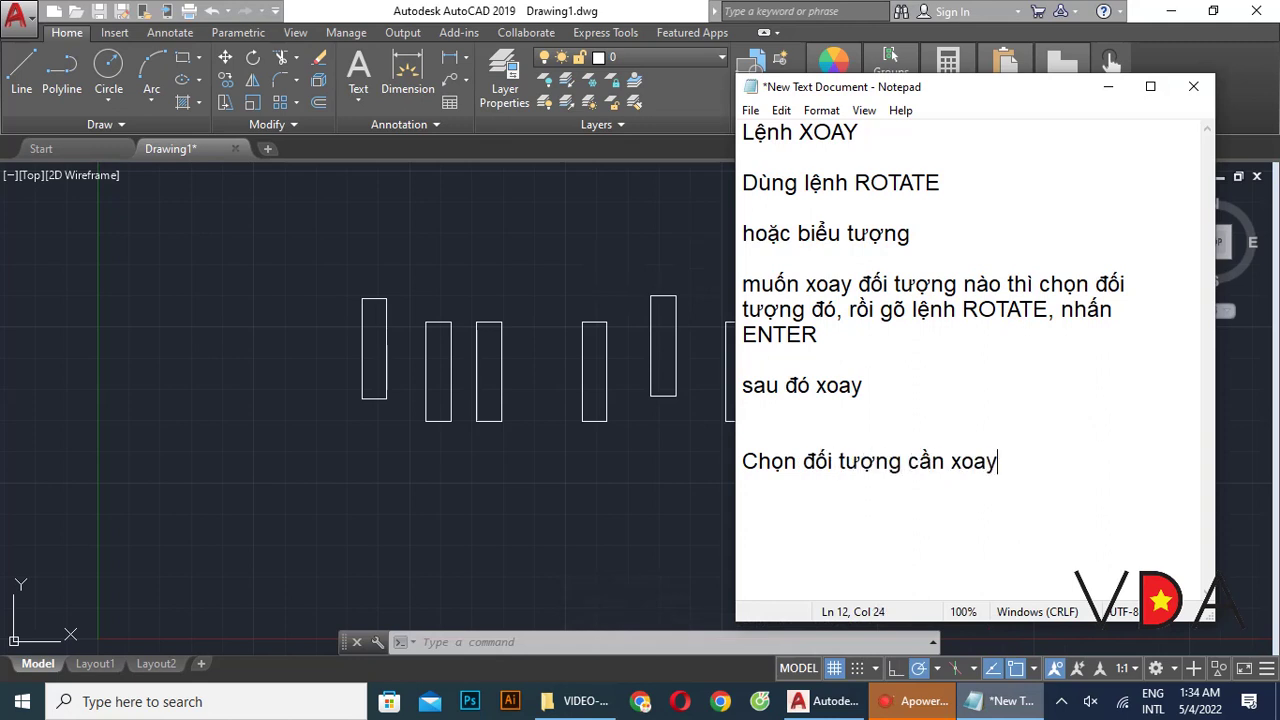
{"action": "left_click", "coordinate": [374, 298]}
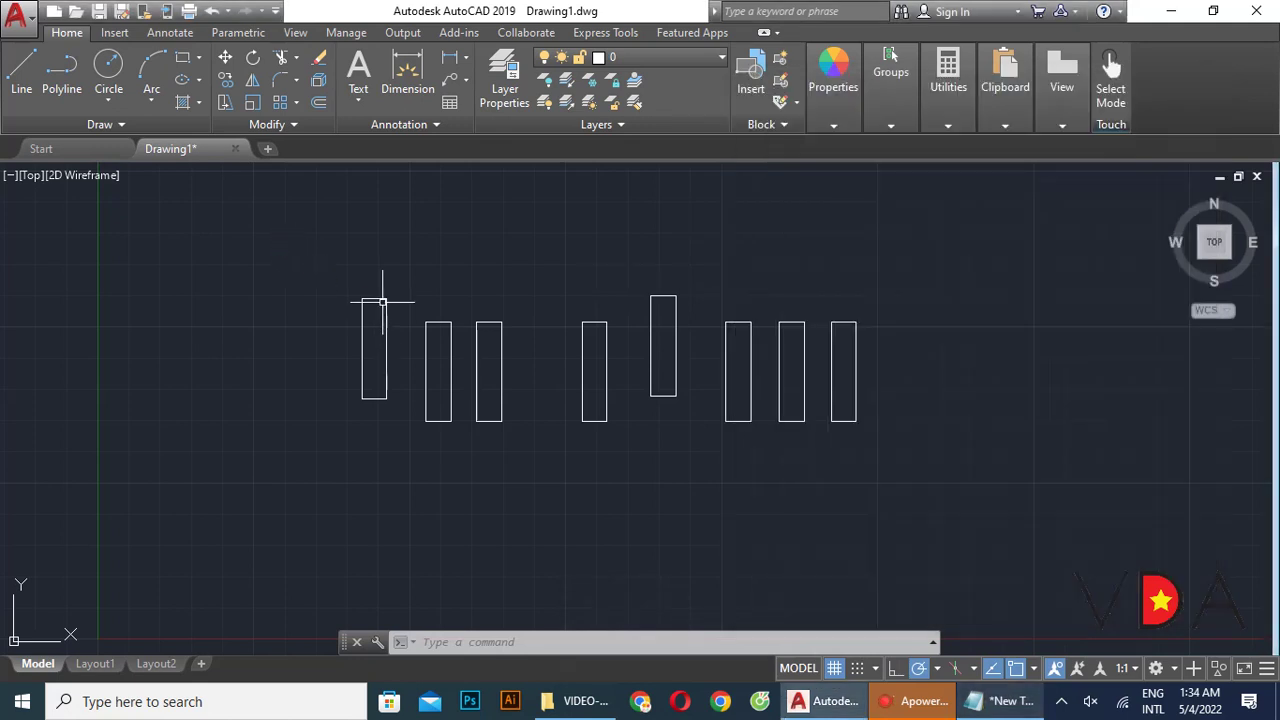
- Select the leftmost rectangle and add a numbered step about typing ROTATE to the notes
{"action": "left_click", "coordinate": [391, 311]}
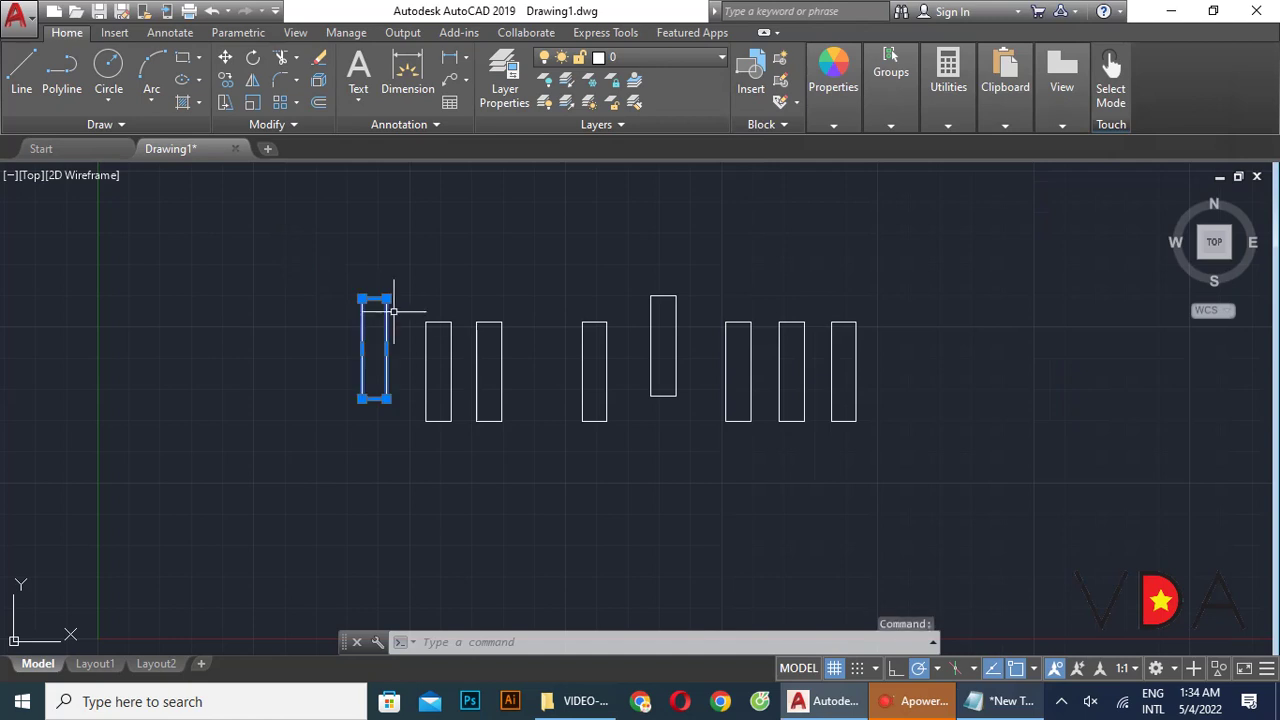
{"action": "left_click", "coordinate": [1003, 706]}
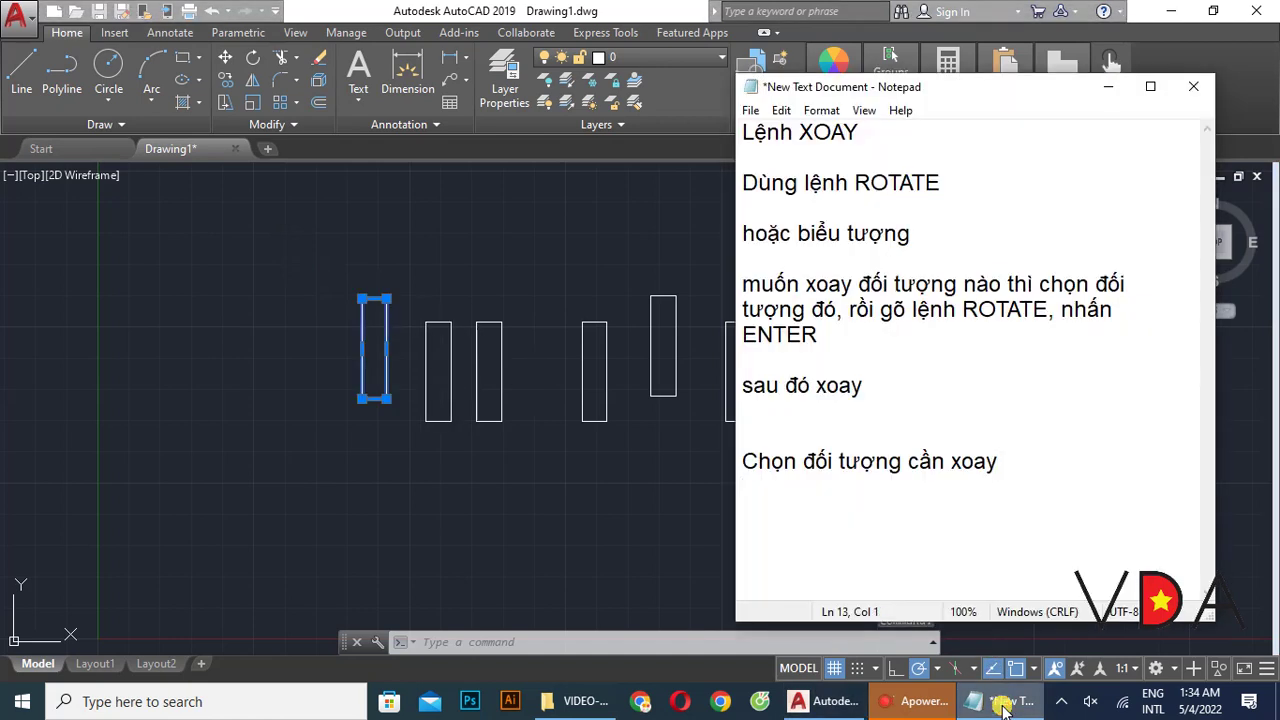
{"action": "type", "text": "1."}
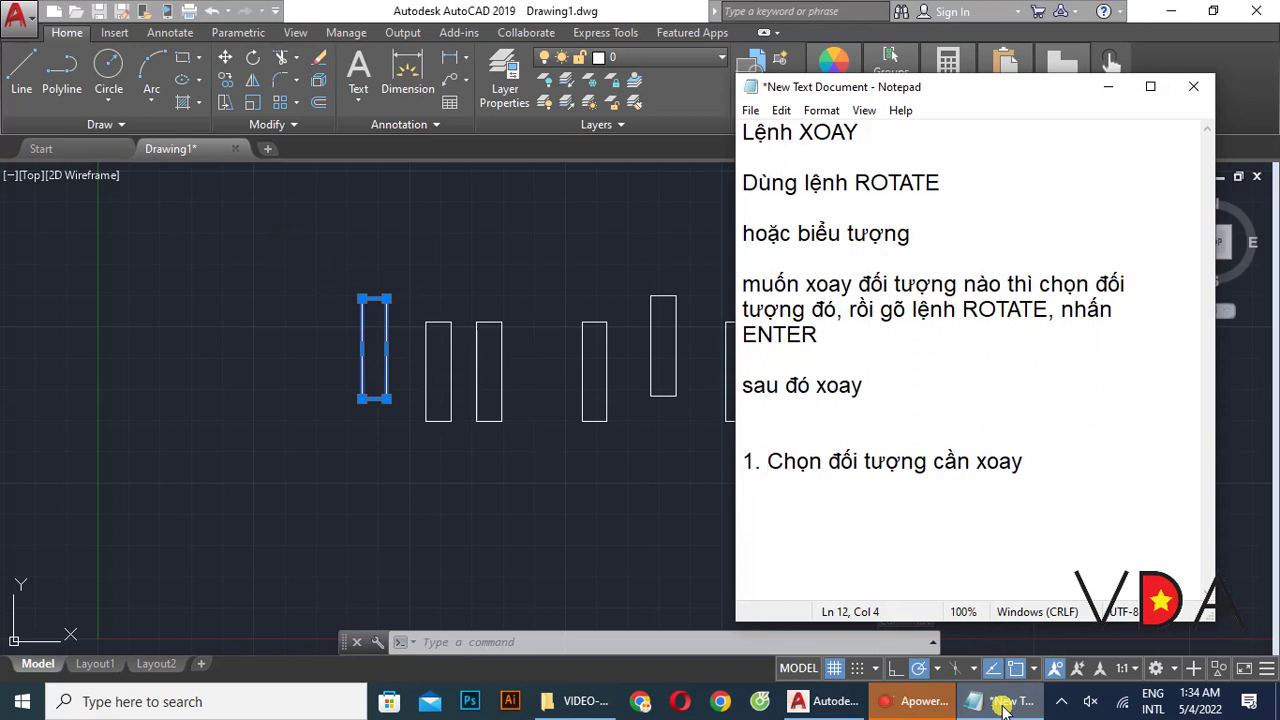
{"action": "left_click", "coordinate": [1068, 471]}
{"action": "type", "text": "2. gõ lệnh"}
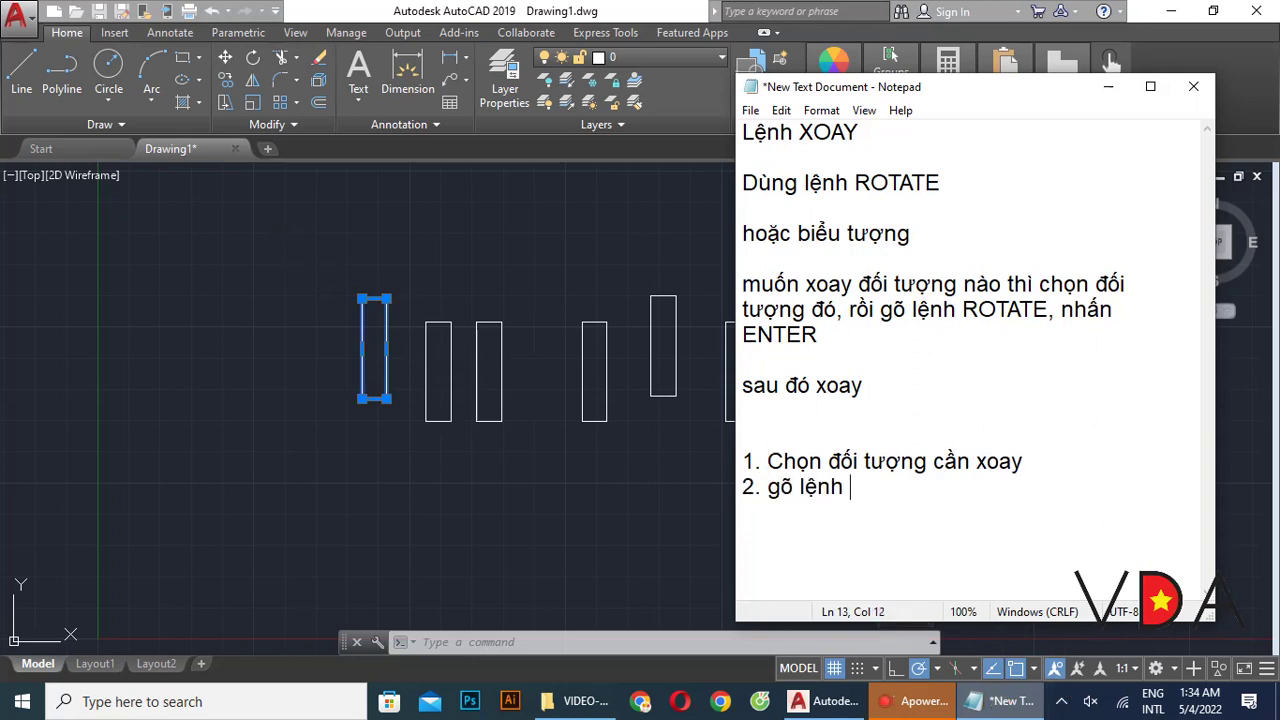
{"action": "type", "text": "ROTATE"}
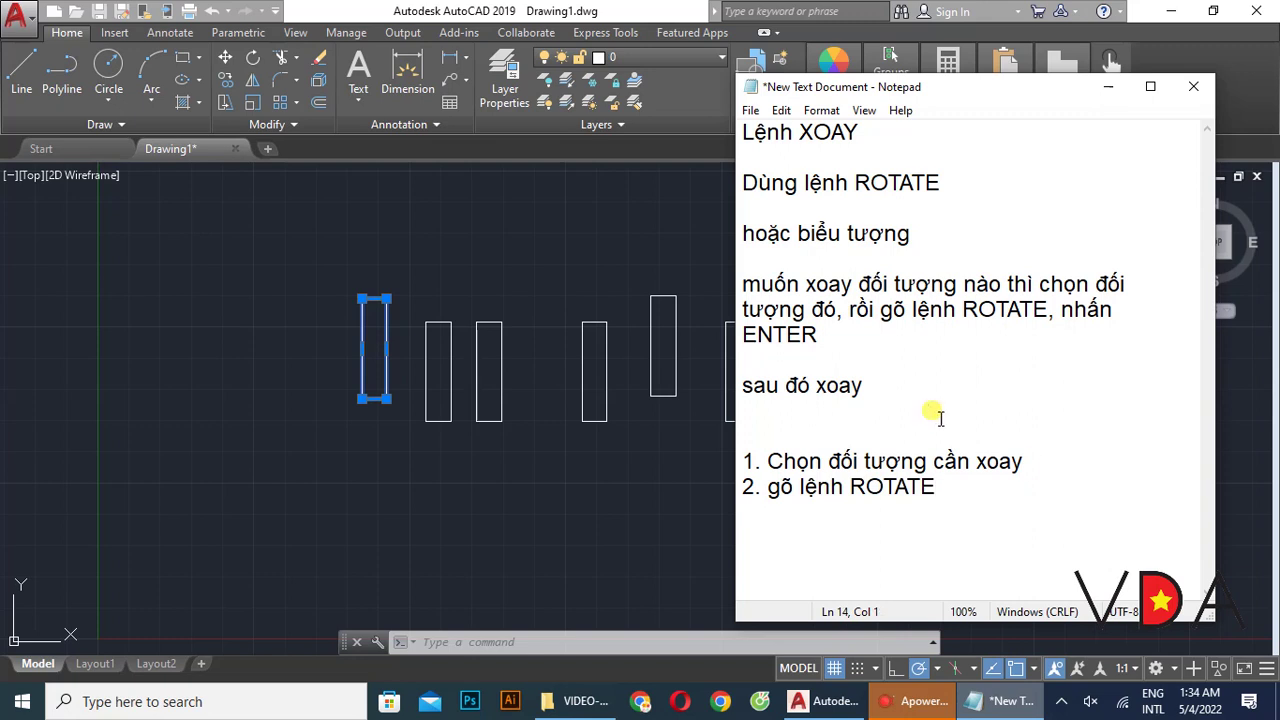
- Launch ROTATE on the leftmost rectangle so it waits for a base point
{"action": "left_click", "coordinate": [545, 210]}
{"action": "type", "text": "ro"}
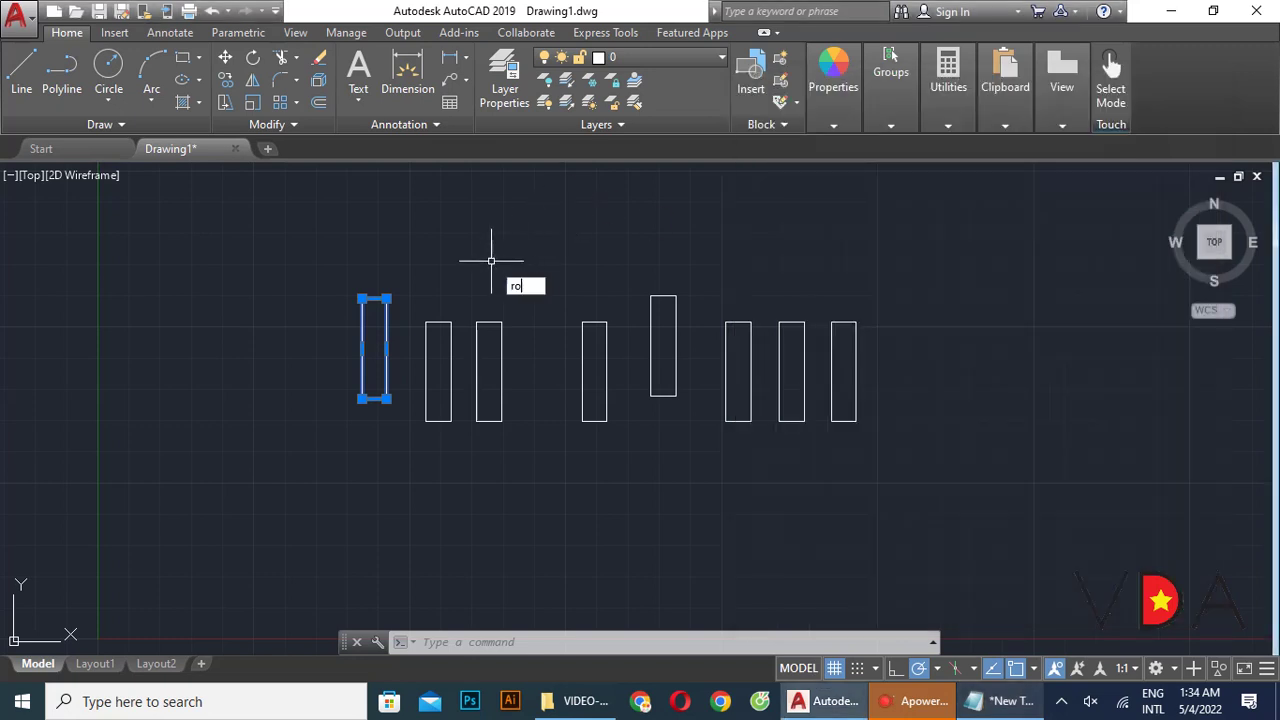
{"action": "type", "text": "e"}
{"action": "key", "text": "Return"}
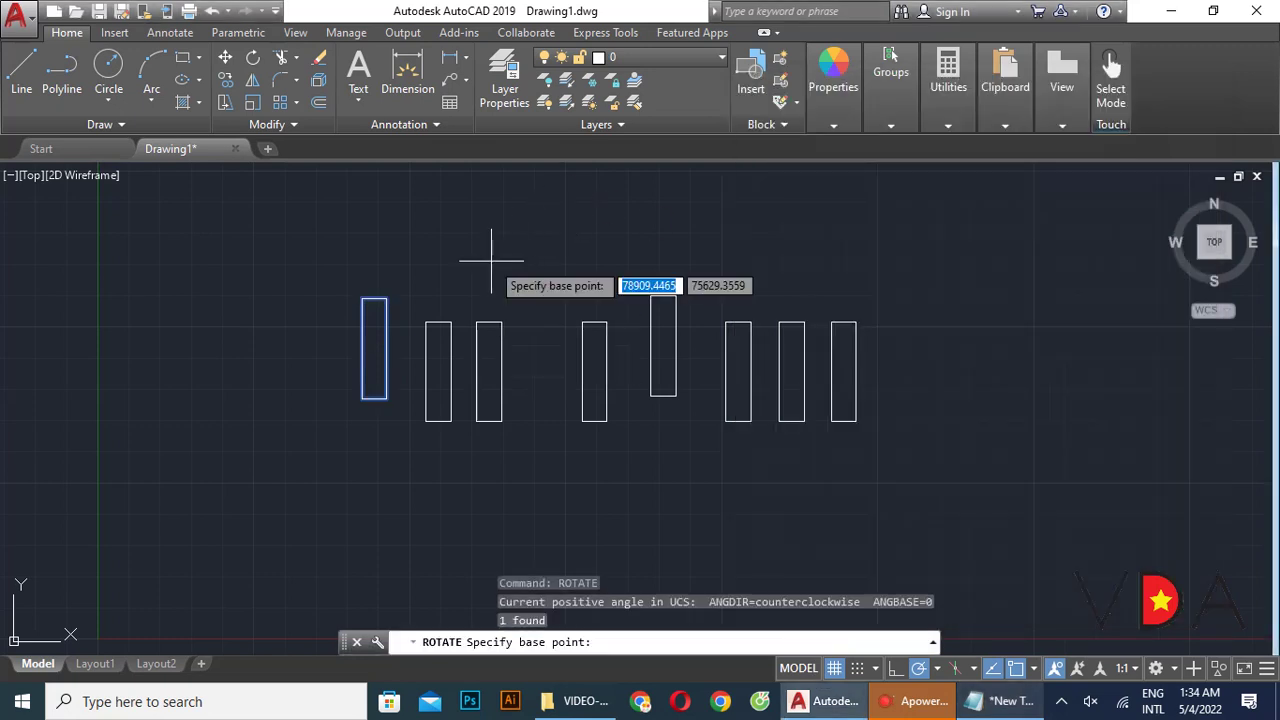
{"action": "left_click", "coordinate": [978, 701]}
- Write step 3: choose the origin or axis point, in other words the rotation centre
{"action": "type", "text": "cho"}
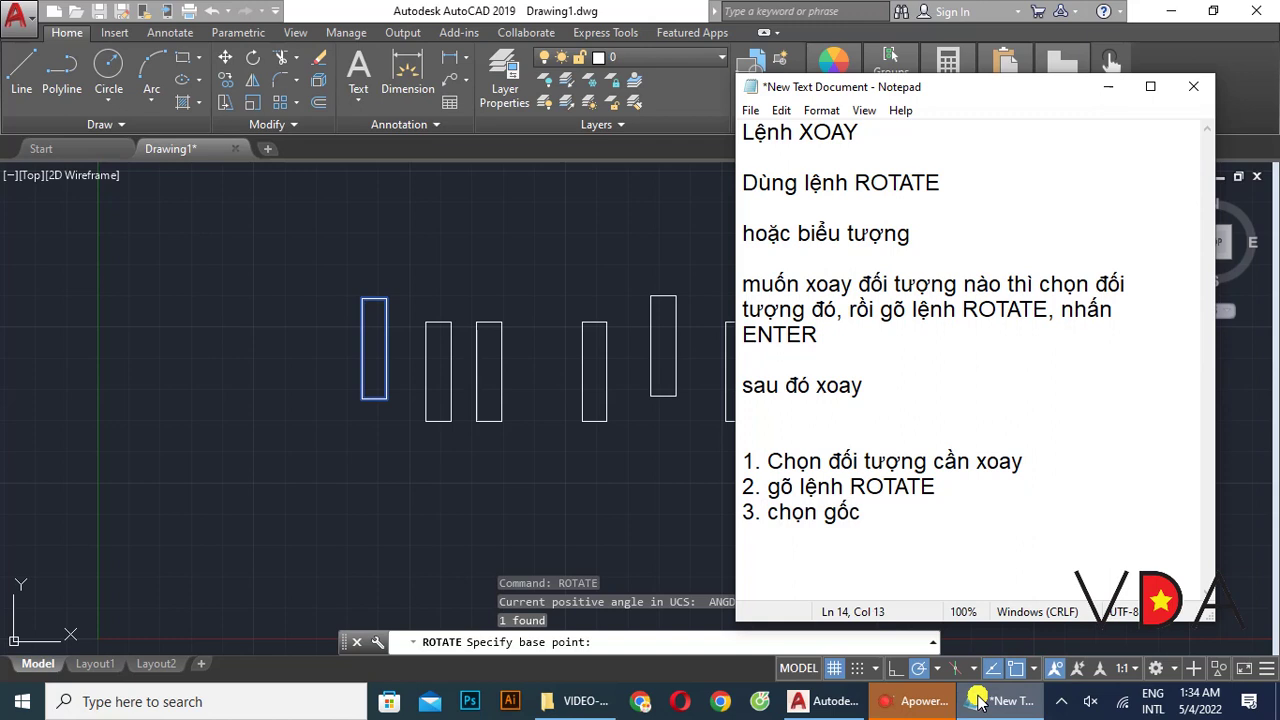
{"action": "type", "text": "a độ"}
{"action": "type", "text": " độ"}
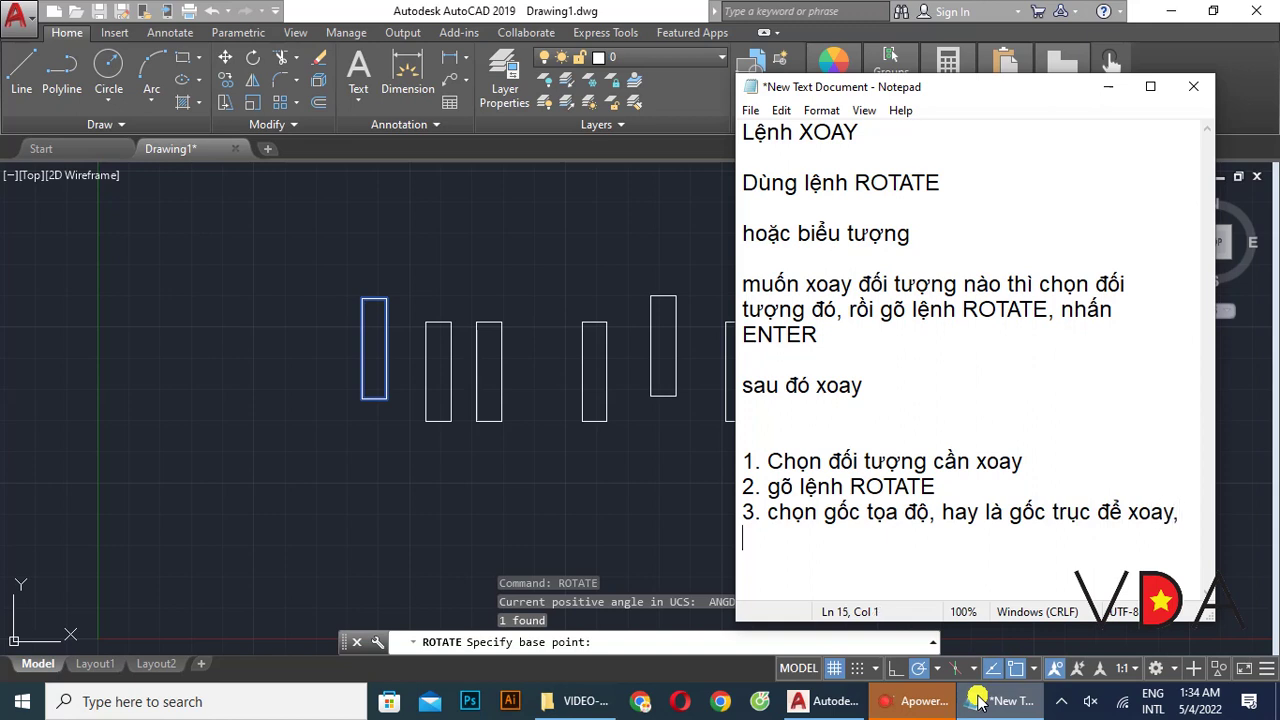
{"action": "type", "text": "hay nói cách k"}
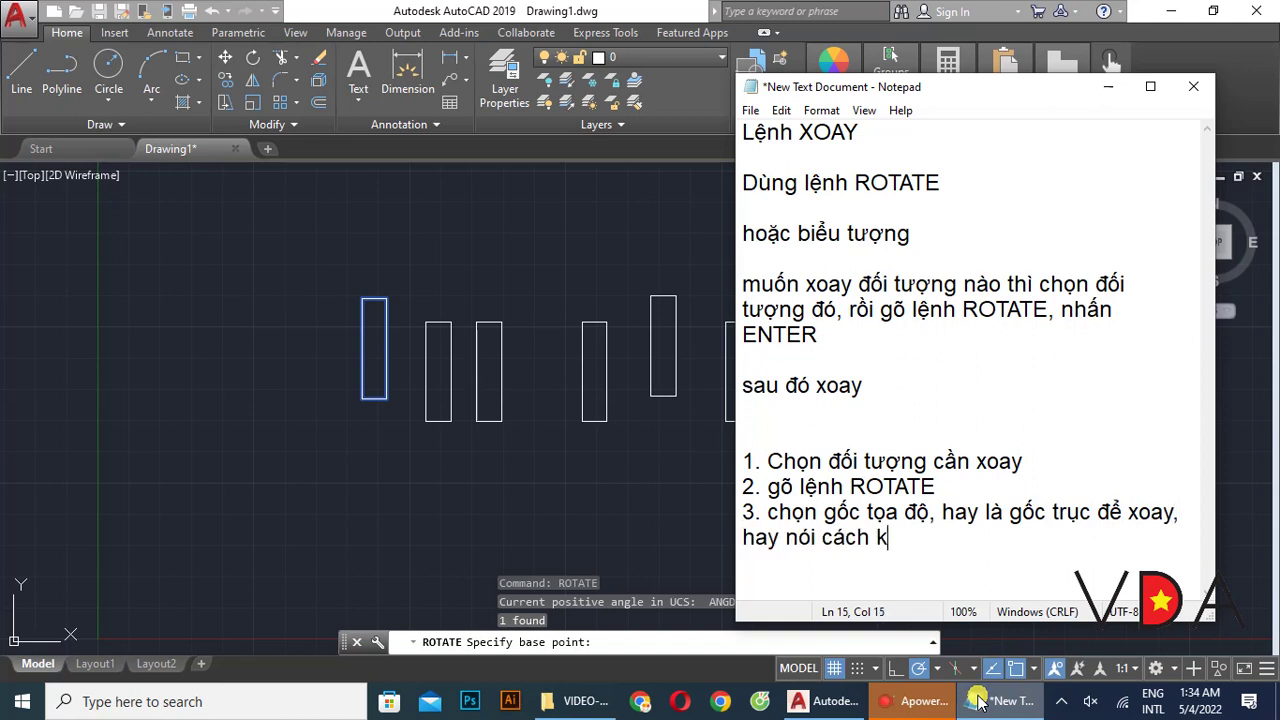
{"action": "type", "text": "hác là chọn t"}
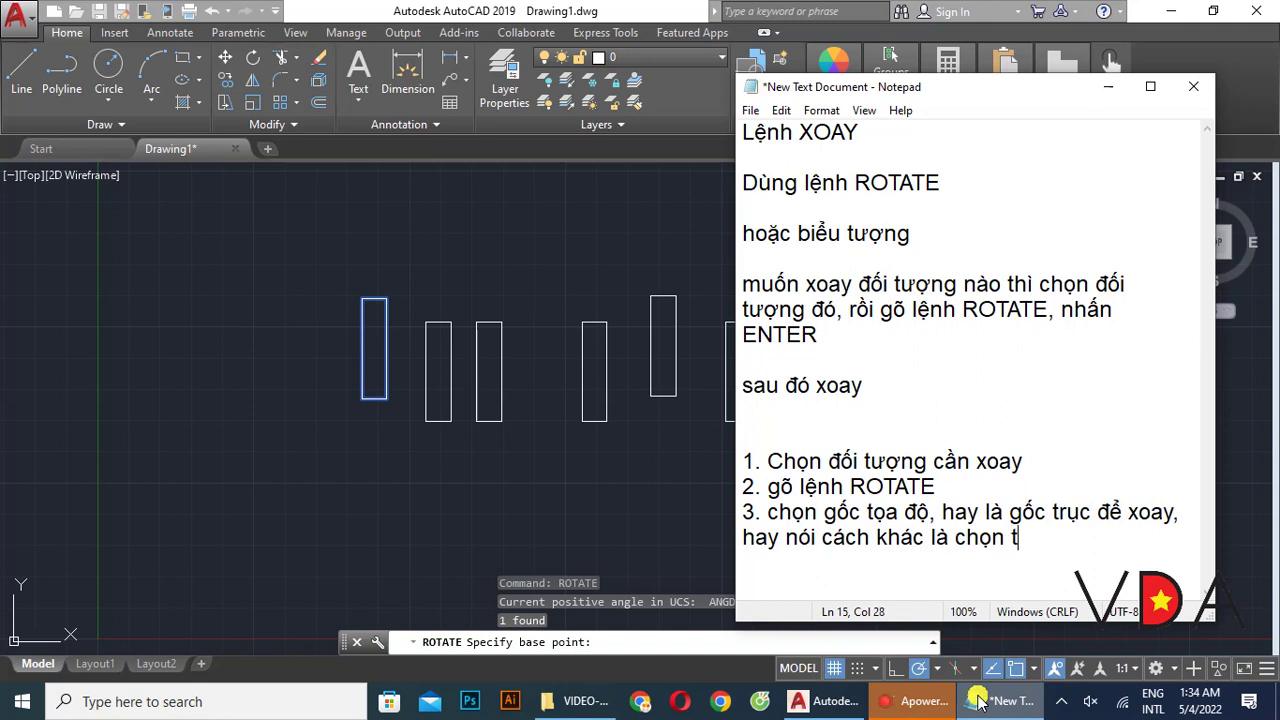
{"action": "type", "text": "âm để xoay"}
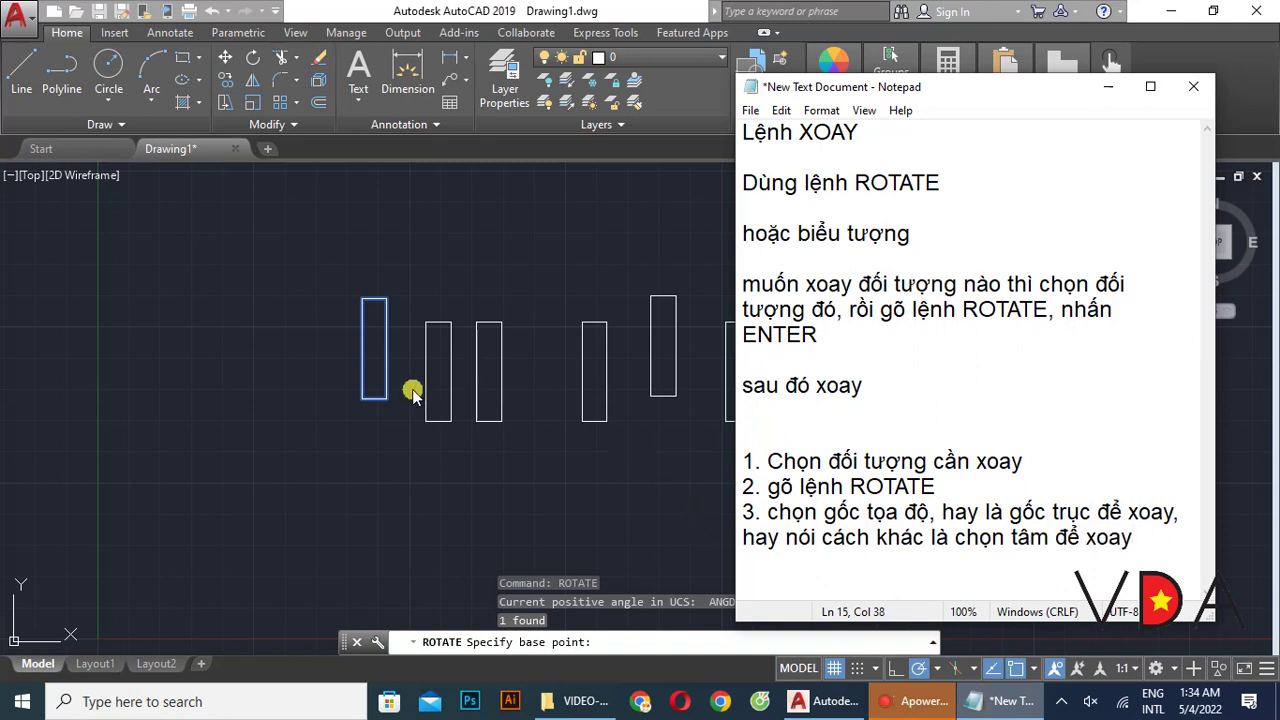
- Minimize the notes to show the drawing and remark that the chosen point becomes the rotation centre
{"action": "left_click", "coordinate": [1107, 86]}
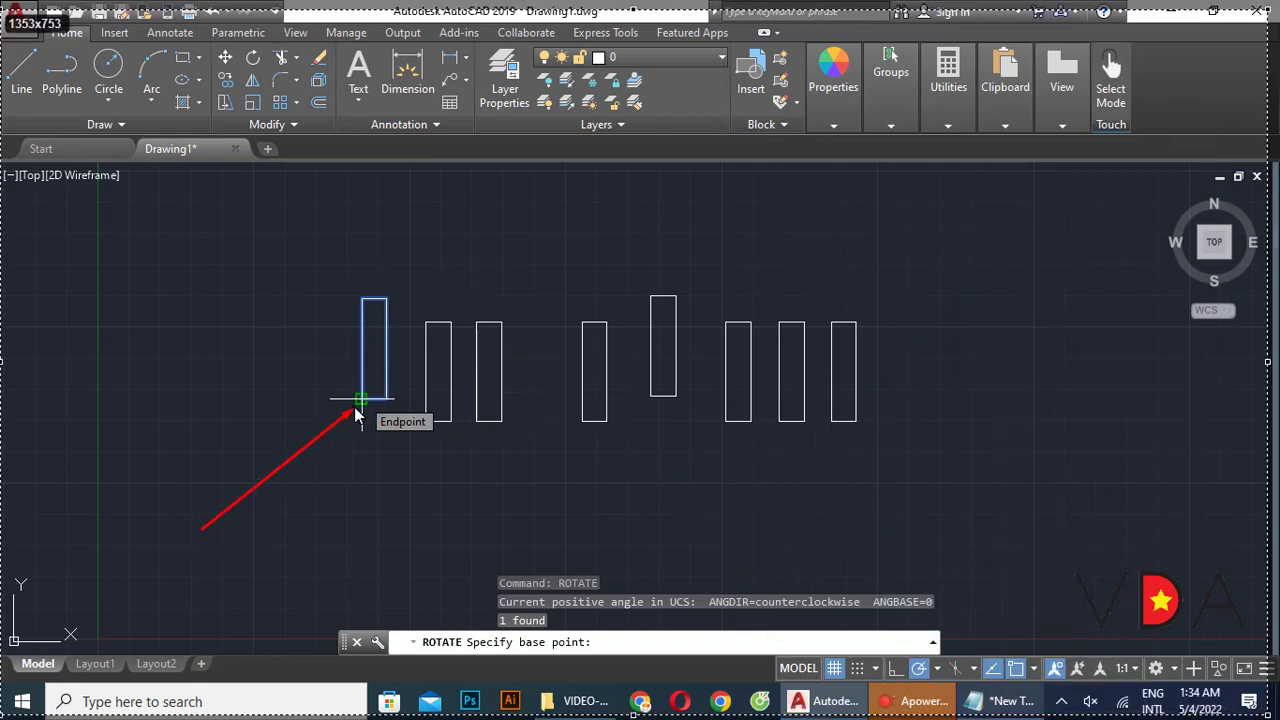
{"action": "left_click", "coordinate": [222, 541]}
{"action": "type", "text": "nếu chọ"}
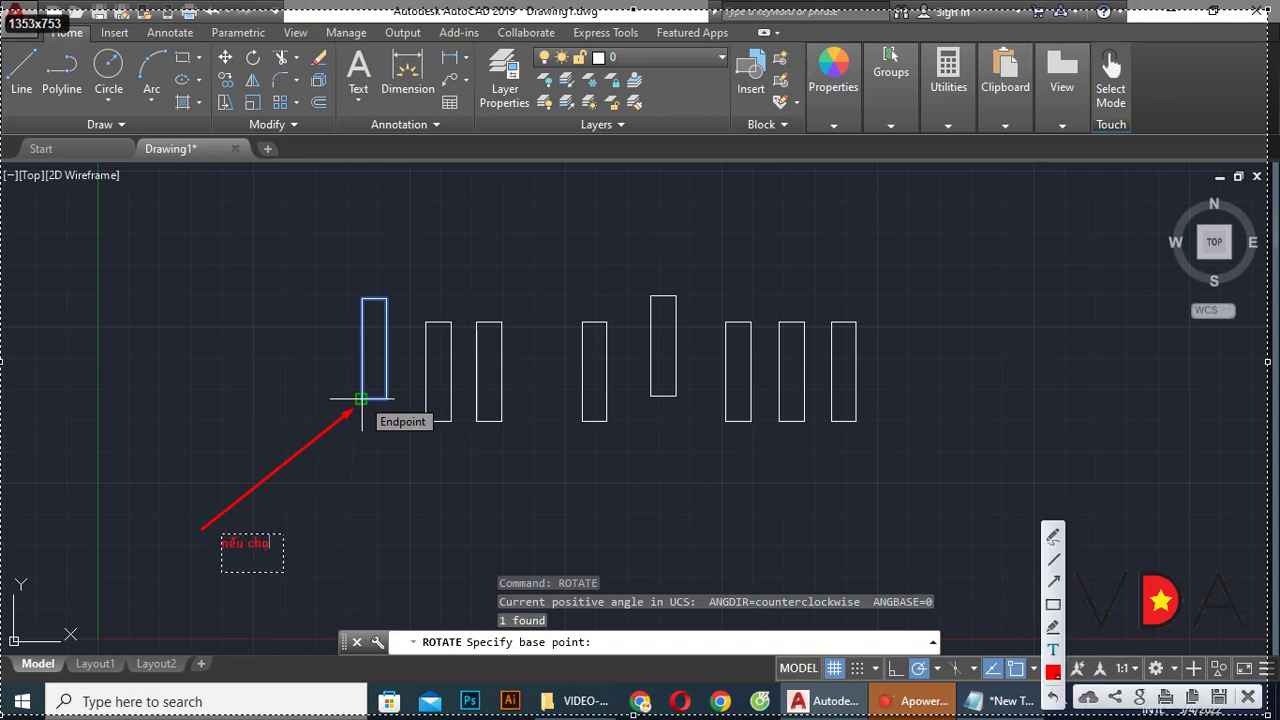
{"action": "type", "text": "n cái này thì"}
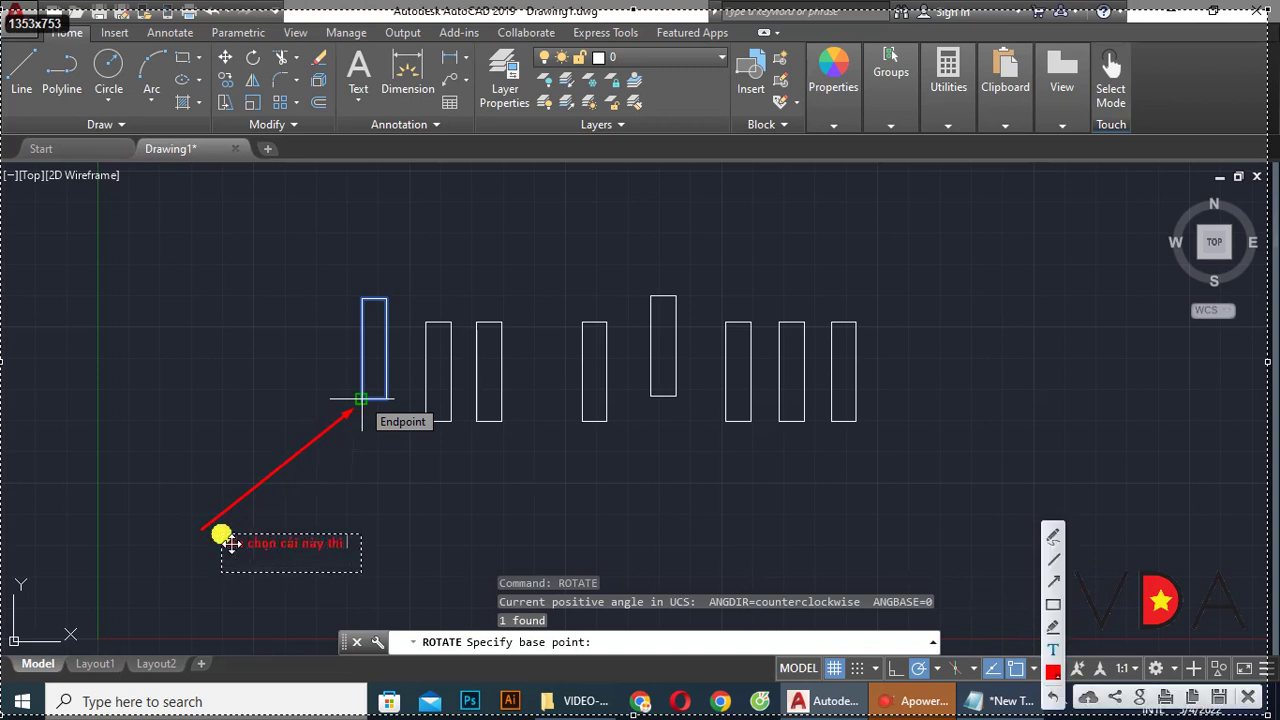
{"action": "type", "text": " đẩy chính"}
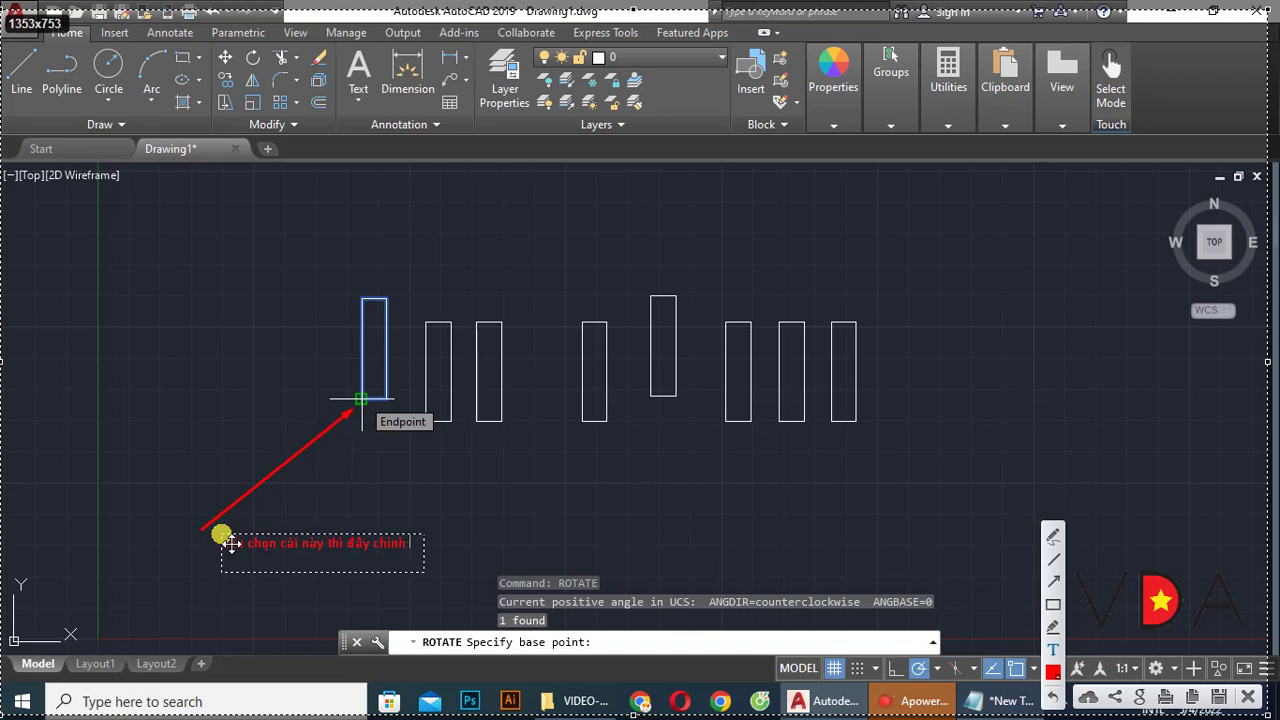
{"action": "type", "text": " là tâm xoay"}
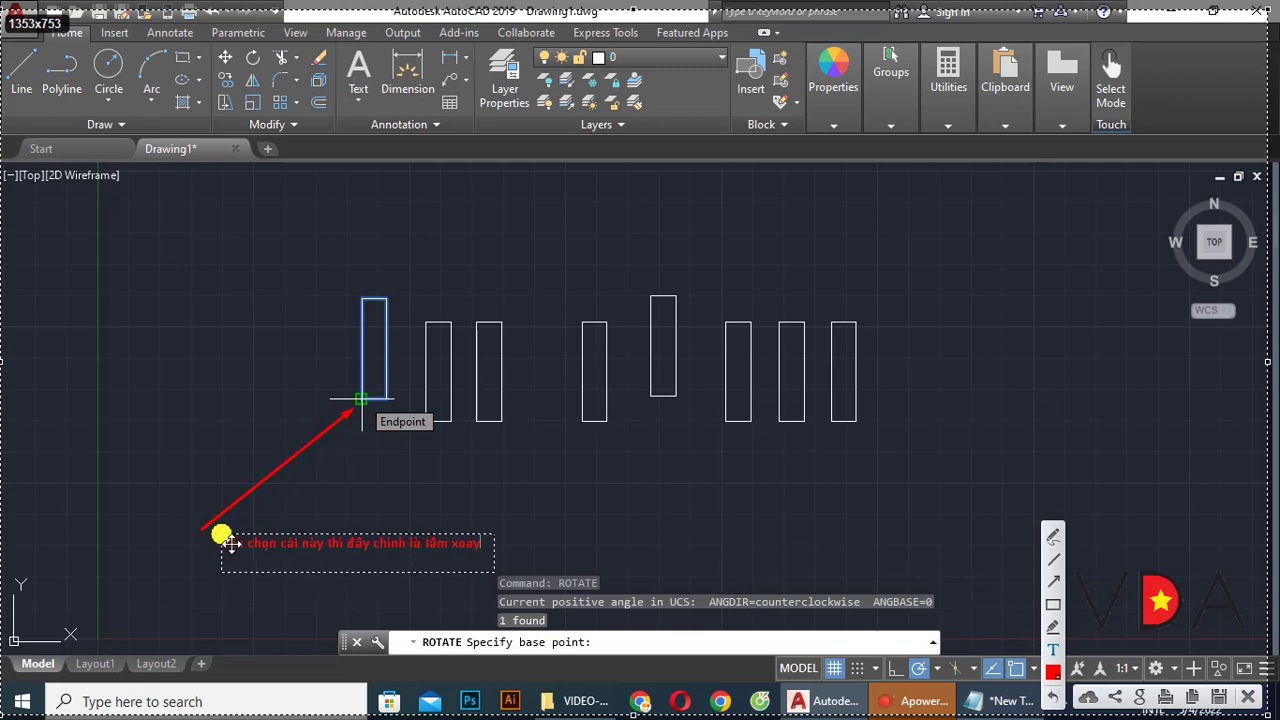
{"action": "left_click", "coordinate": [813, 475]}
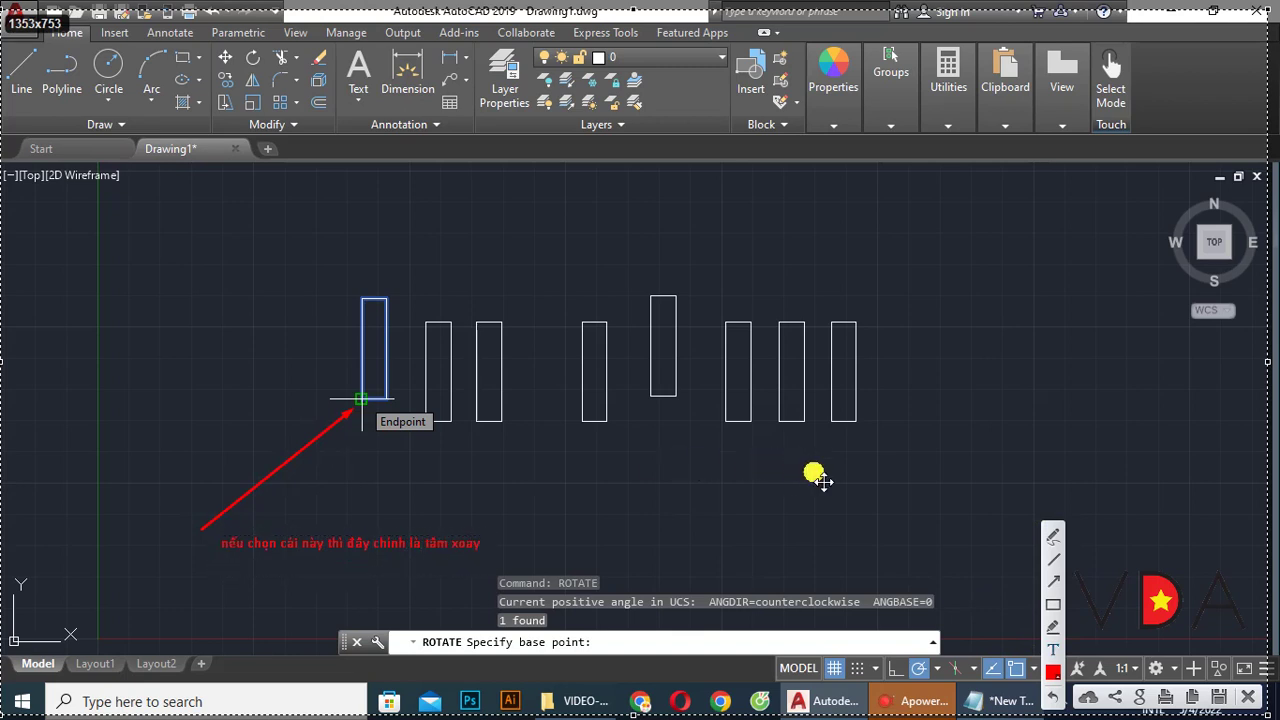
{"action": "key", "text": "Escape"}
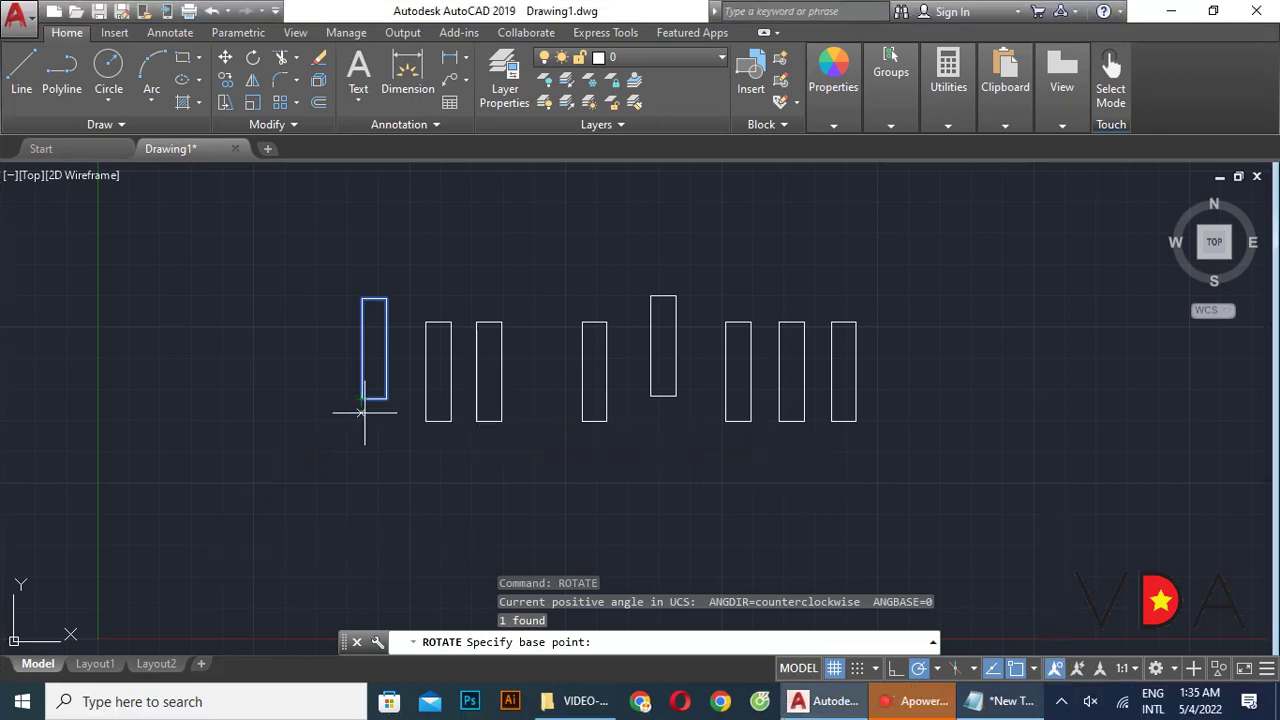
- Pick the leftmost rectangle's bottom-left corner as pivot, then cancel the rotation
{"action": "left_click", "coordinate": [360, 398]}
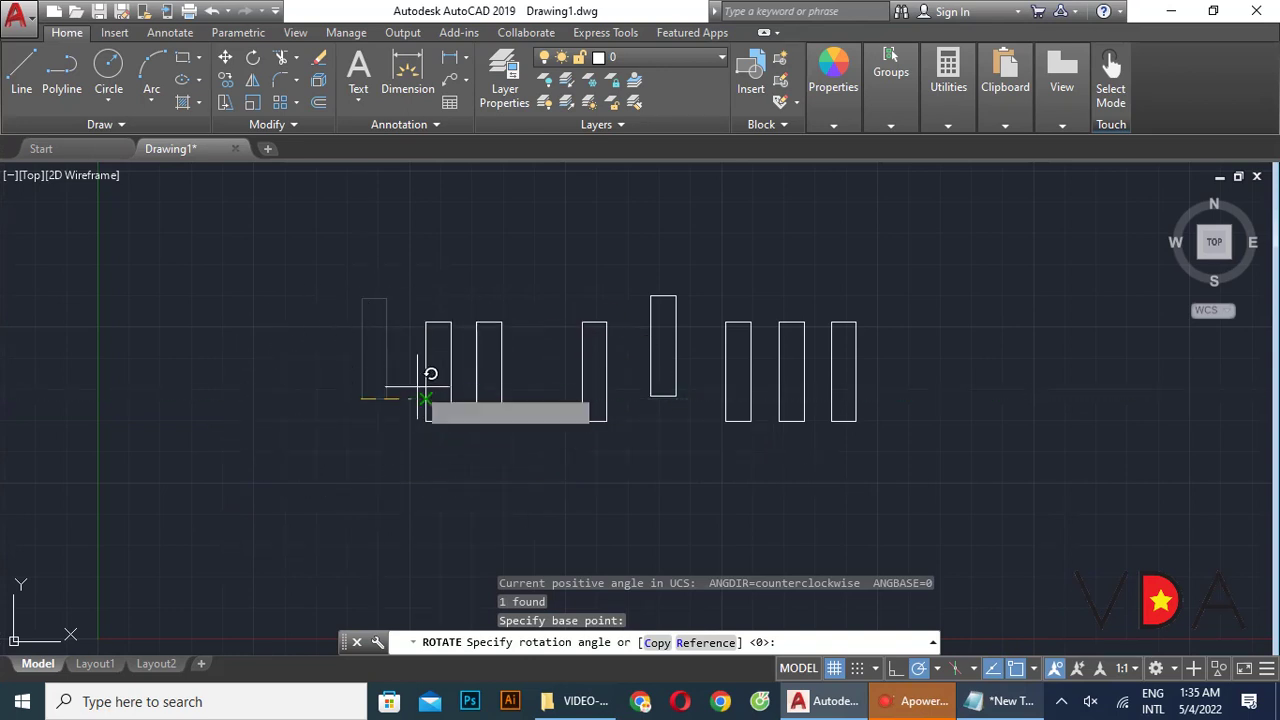
{"action": "key", "text": "Escape"}
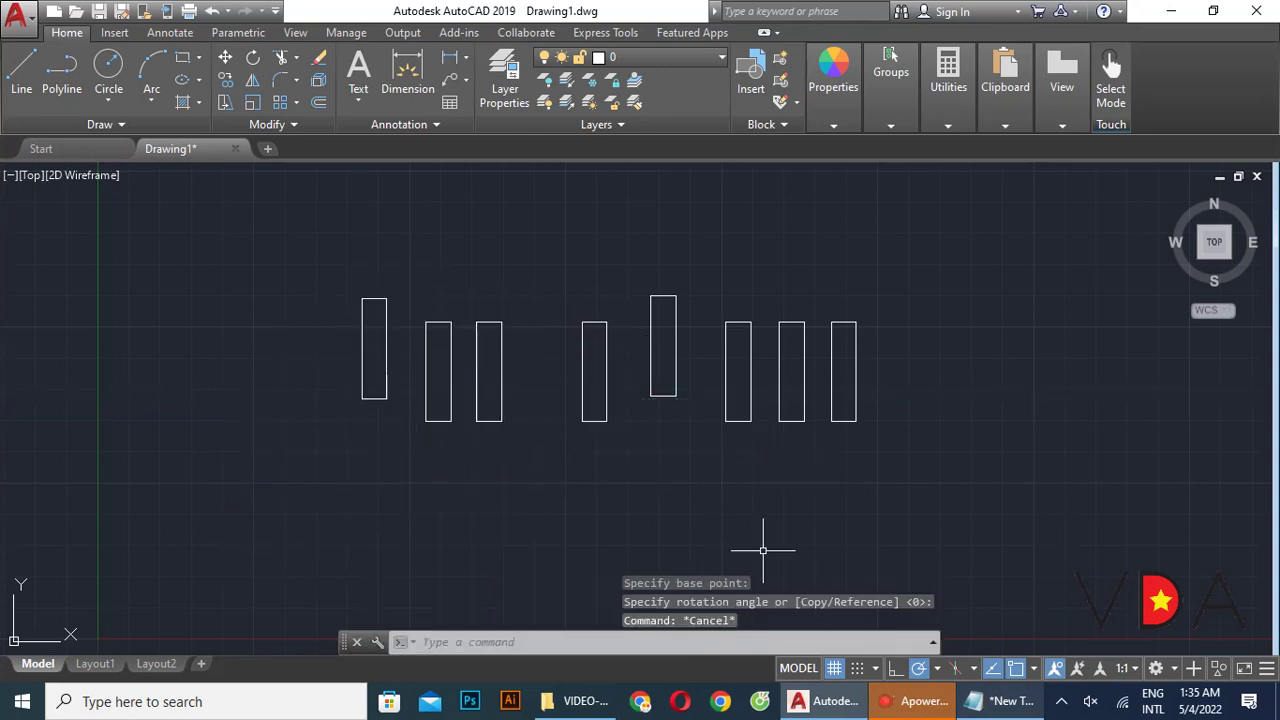
- Add the closing line 'như vậy các bạn ứng dụng cho những đối tượng khác' to the notes
{"action": "left_click", "coordinate": [1000, 705]}
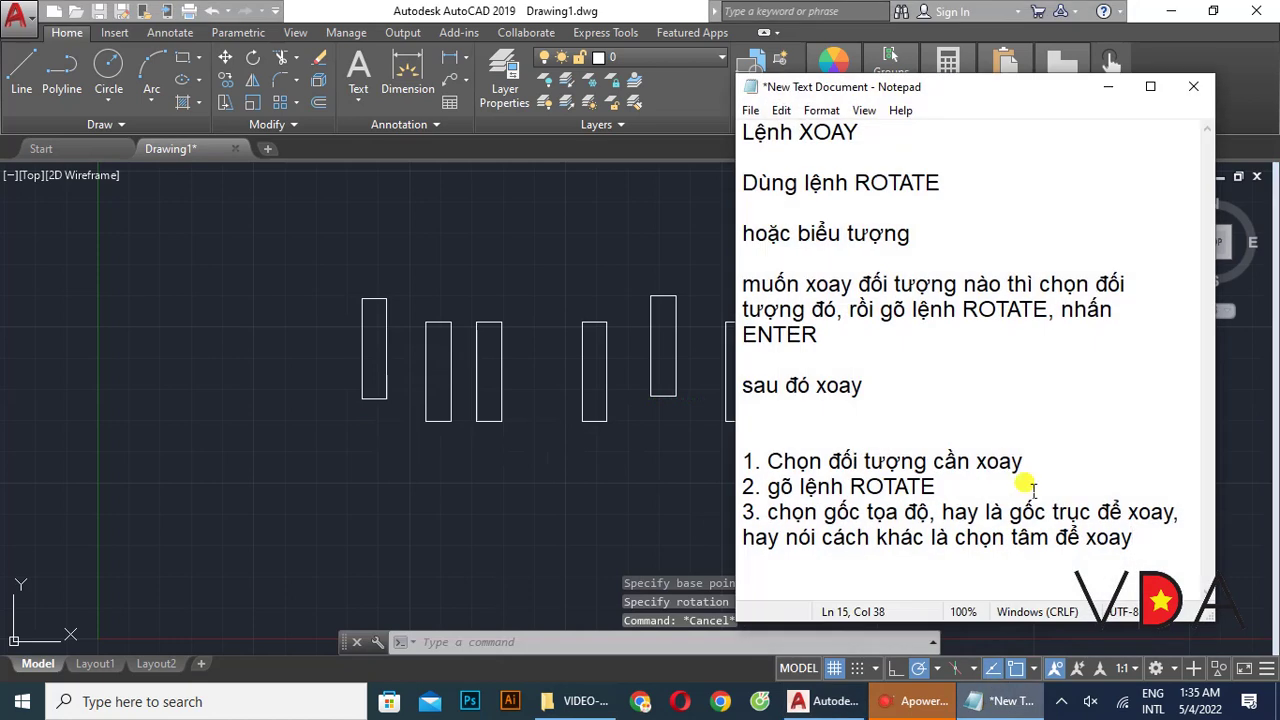
{"action": "key", "text": "Return"}
{"action": "key", "text": "Return"}
{"action": "type", "text": "y c"}
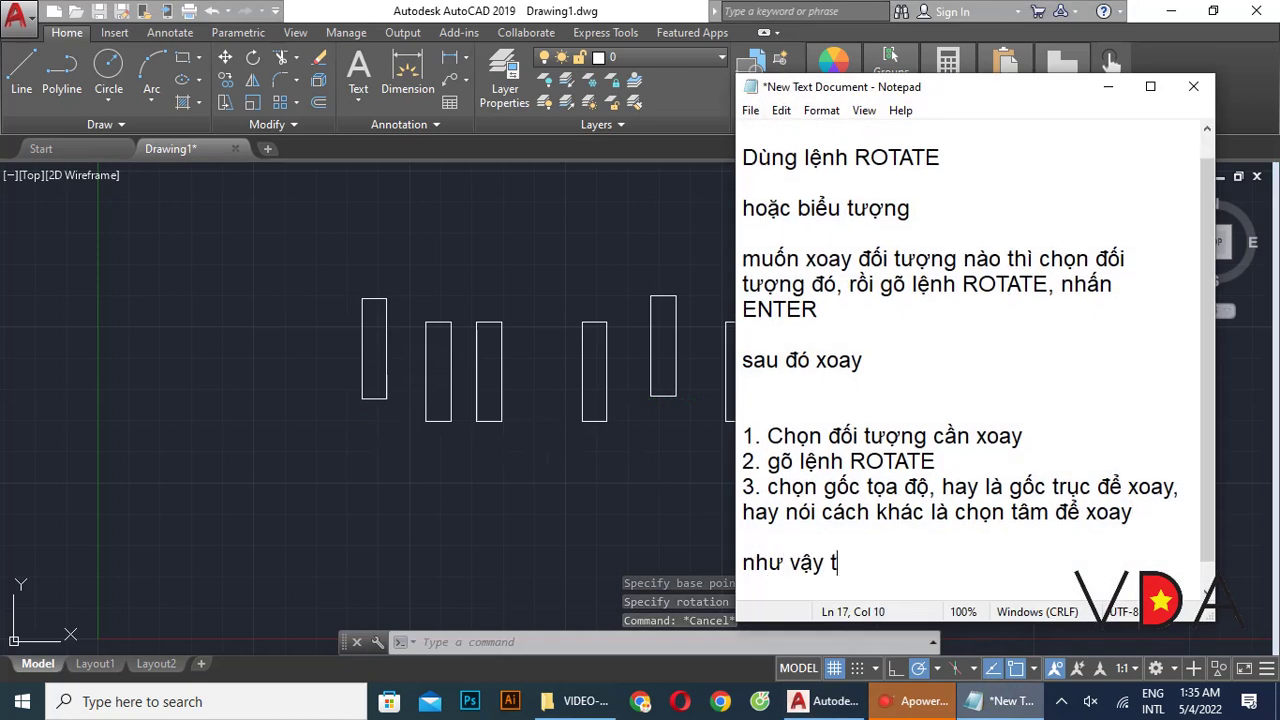
{"action": "type", "text": "ác bạn ứn"}
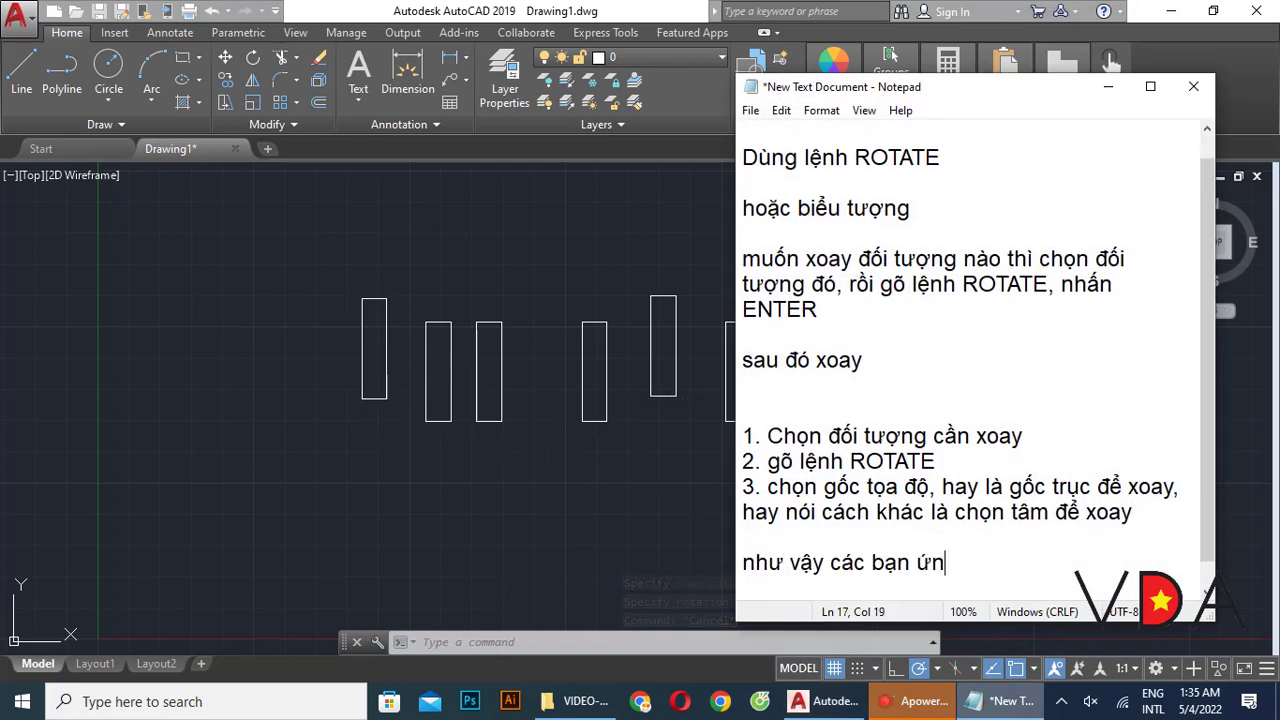
{"action": "type", "text": "g du"}
{"action": "type", "text": "cho những"}
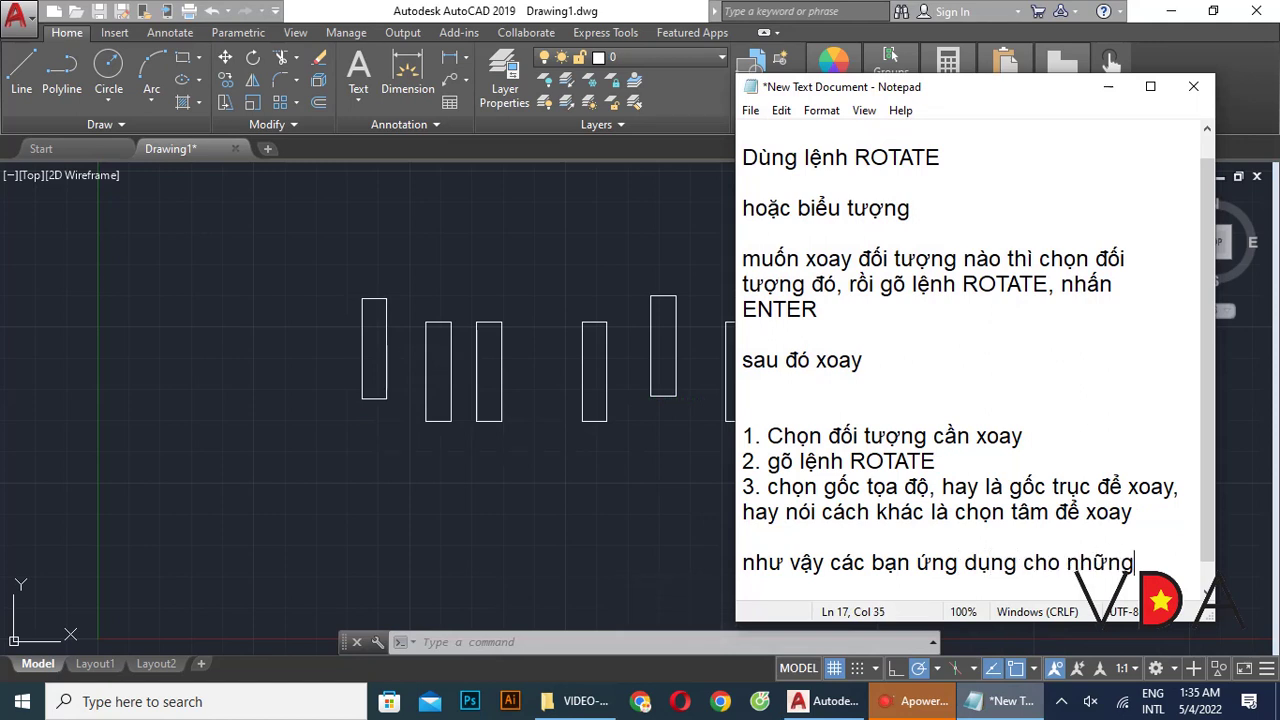
{"action": "type", "text": "i tu"}
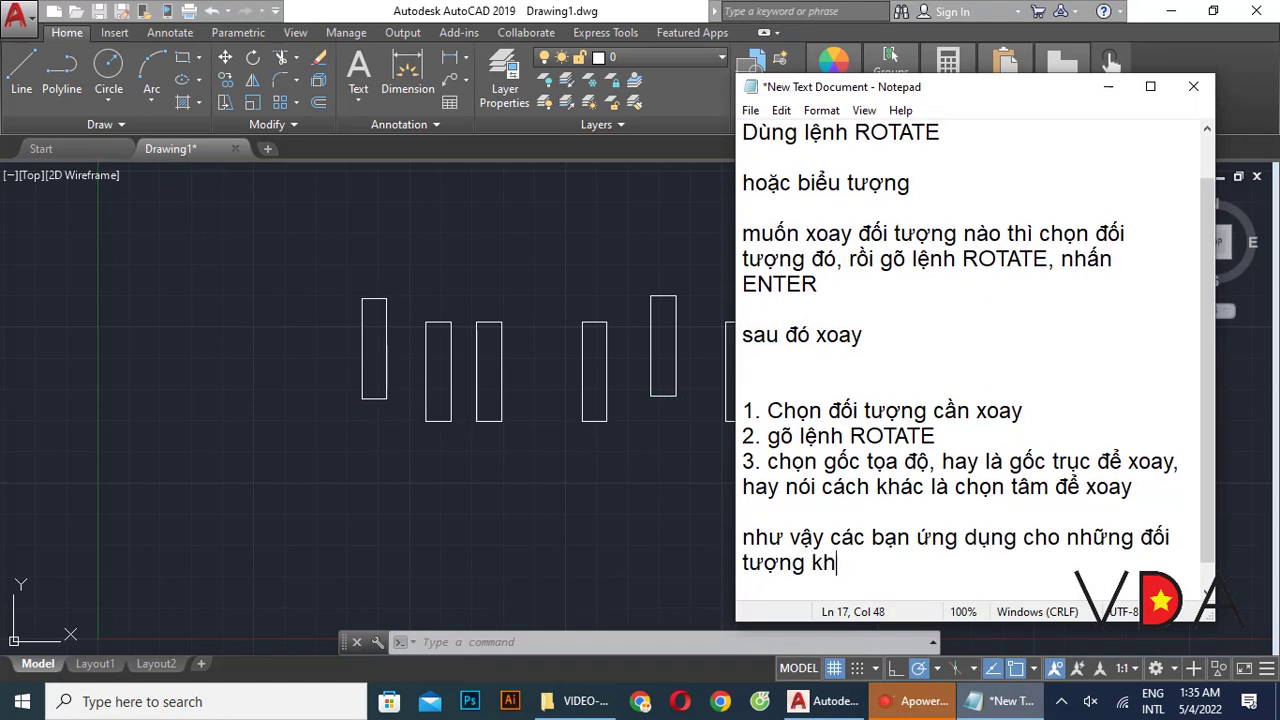
{"action": "type", "text": "ác"}
{"action": "key", "text": "Return"}
{"action": "key", "text": "Return"}
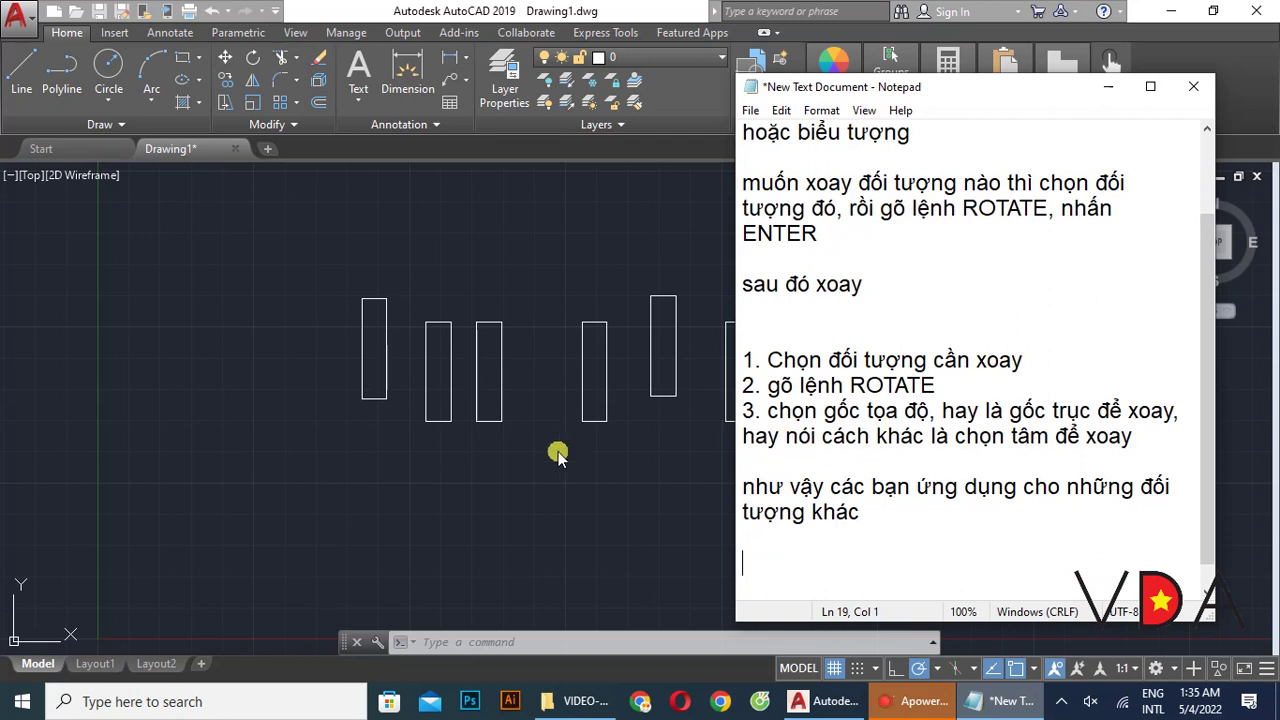
{"action": "left_click", "coordinate": [558, 452]}
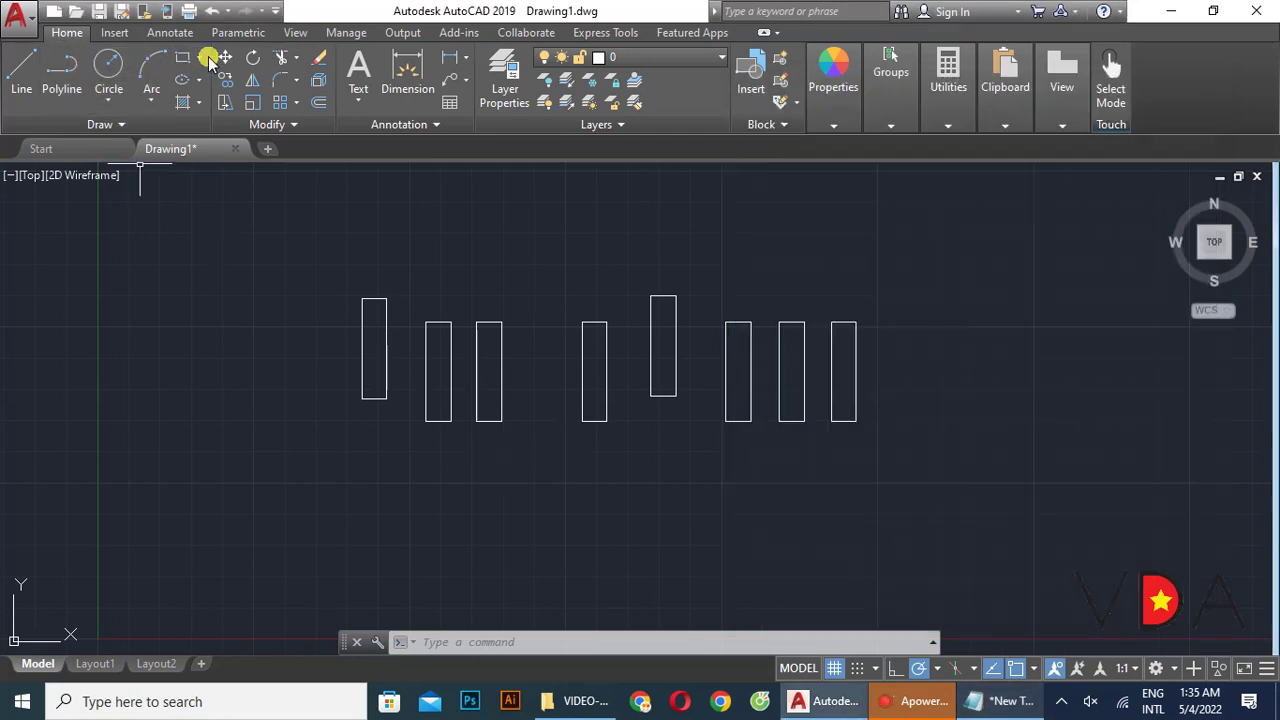
- Draw a closed triangle below the rectangles from three LINE segments
{"action": "left_click", "coordinate": [21, 68]}
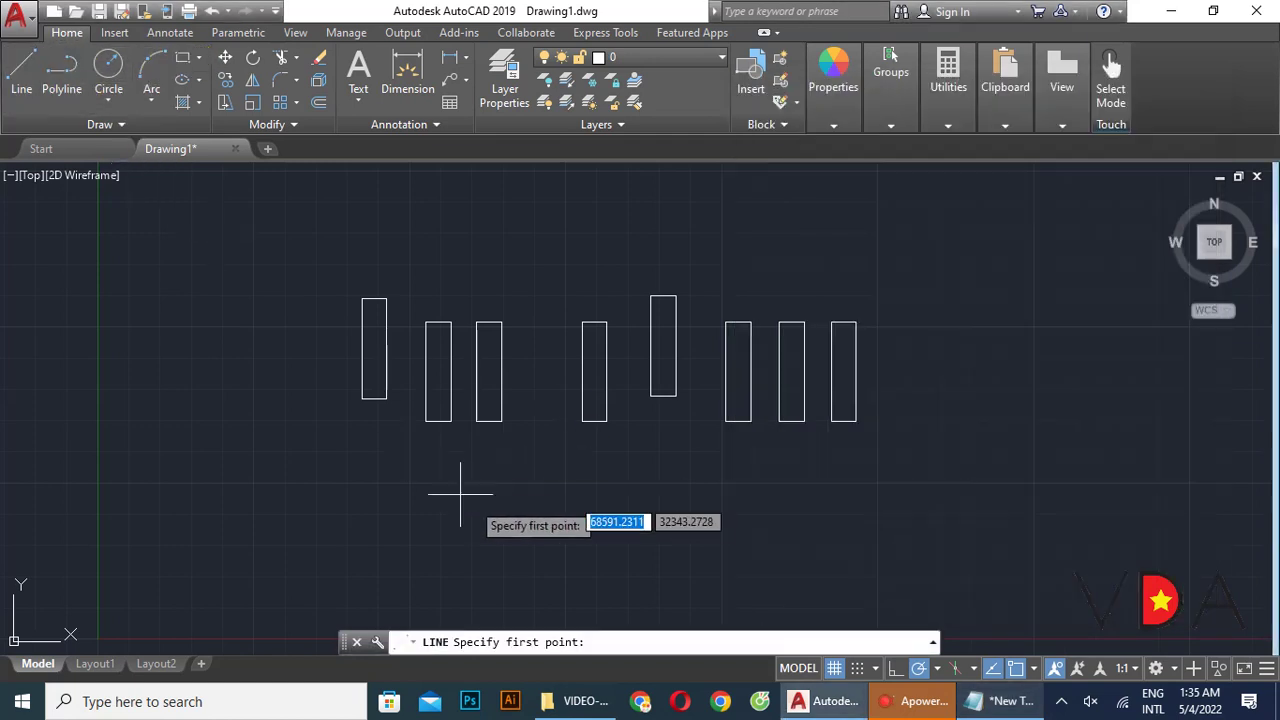
{"action": "left_click", "coordinate": [487, 509]}
{"action": "left_click", "coordinate": [762, 527]}
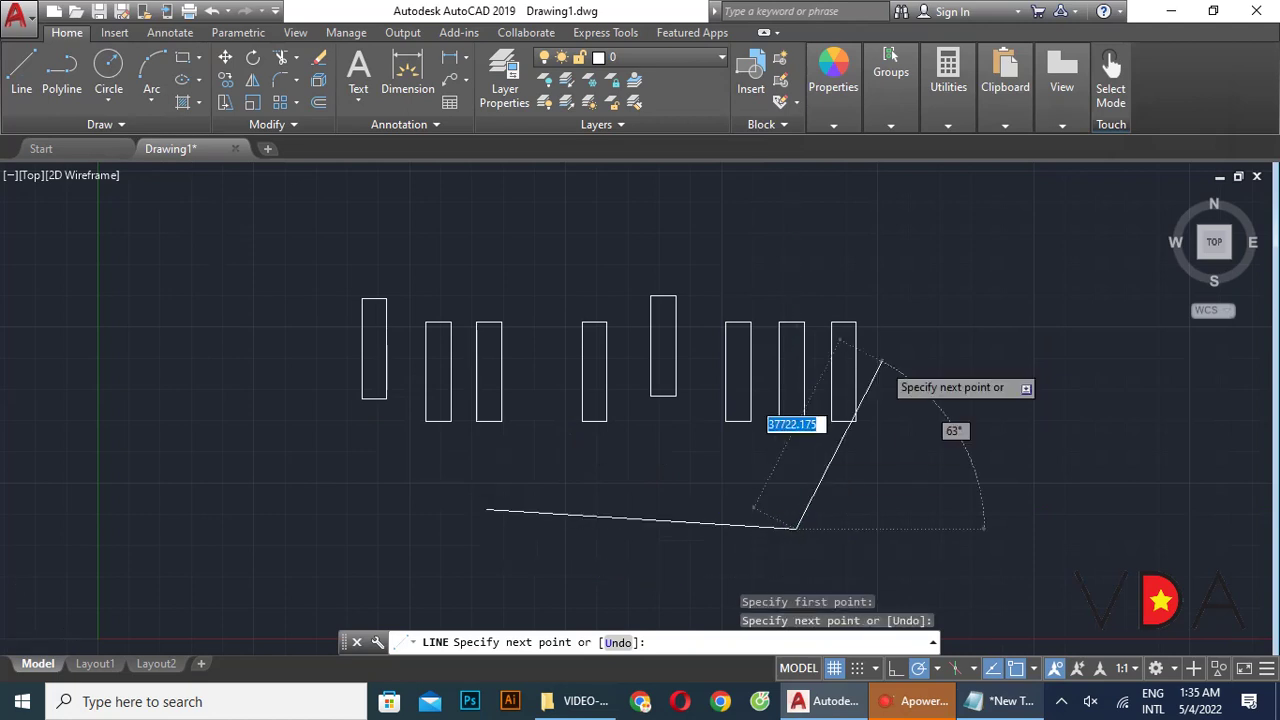
{"action": "scroll", "coordinate": [880, 370], "scroll_direction": "down", "scroll_amount": 8}
{"action": "scroll", "coordinate": [850, 420], "scroll_direction": "up", "scroll_amount": 6}
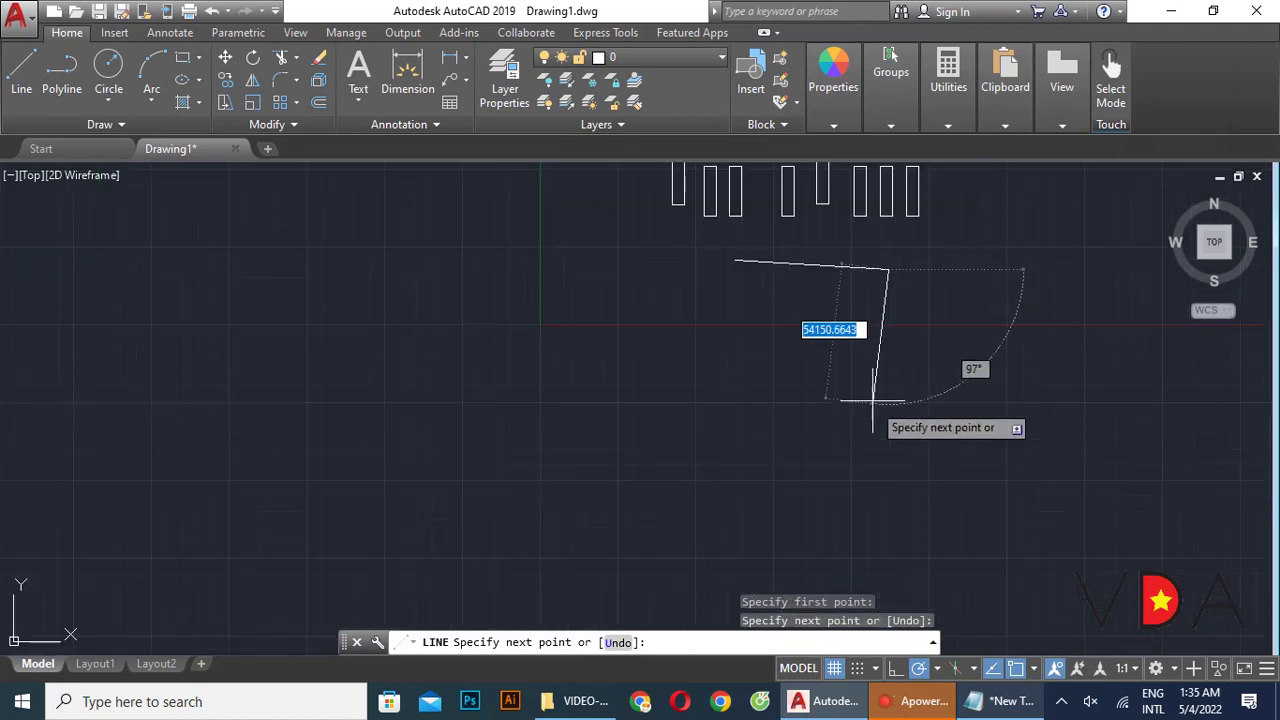
{"action": "left_click", "coordinate": [731, 304]}
{"action": "left_click", "coordinate": [735, 262]}
{"action": "key", "text": "Escape"}
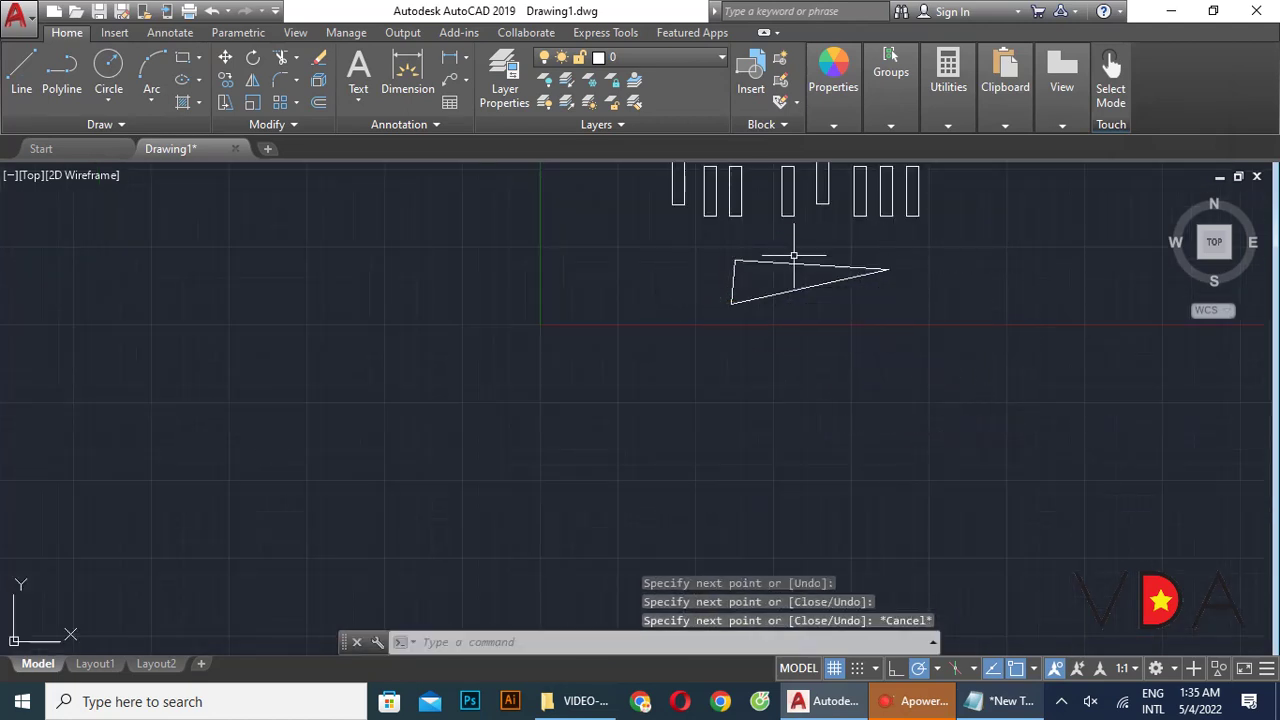
- Window-select the triangle's three lines and JOIN them into one polyline
{"action": "left_click", "coordinate": [740, 262]}
{"action": "left_click", "coordinate": [909, 325]}
{"action": "type", "text": "join"}
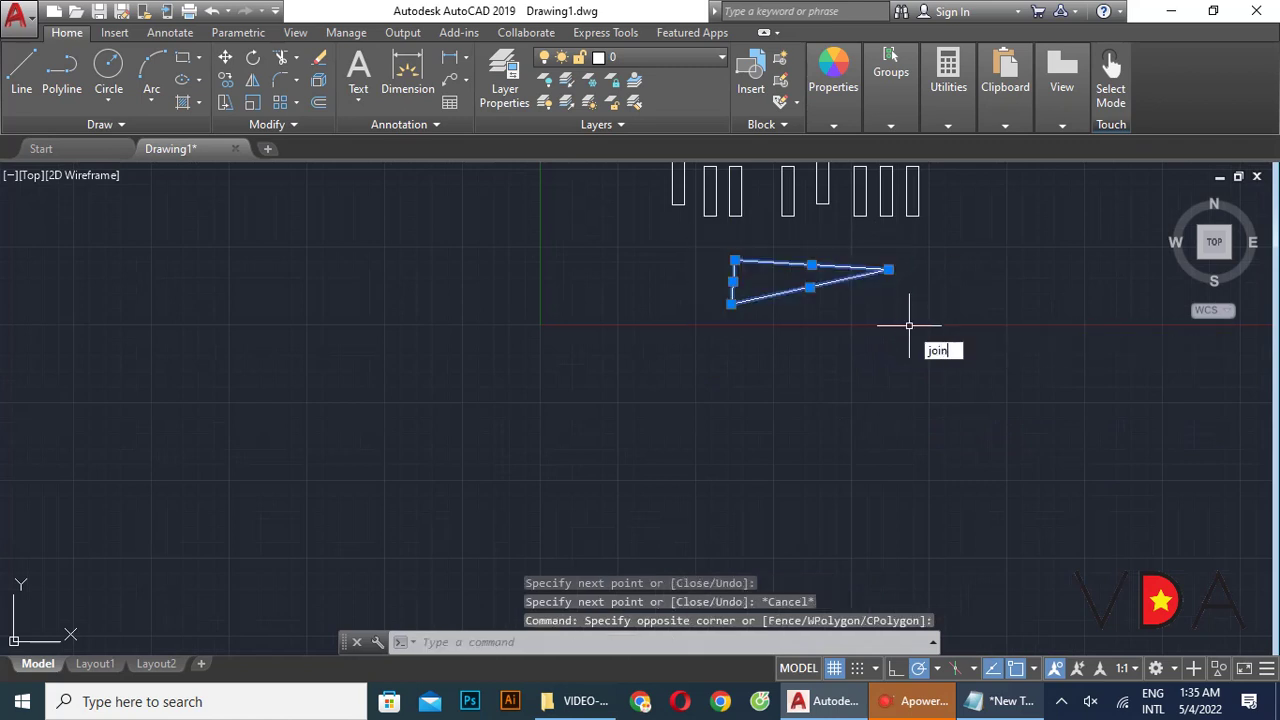
{"action": "key", "text": "Return"}
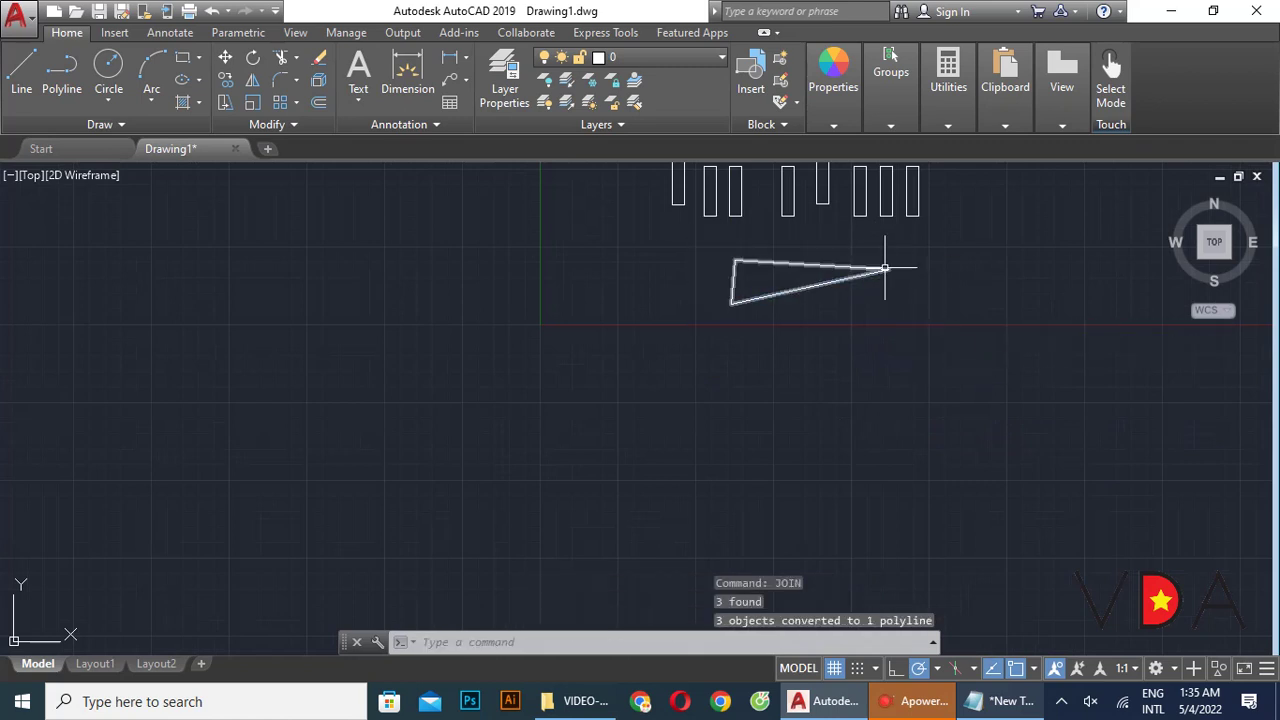
{"action": "left_click", "coordinate": [887, 268]}
{"action": "scroll", "coordinate": [886, 266], "scroll_direction": "up", "scroll_amount": 3}
{"action": "scroll", "coordinate": [655, 367], "scroll_direction": "down", "scroll_amount": 3}
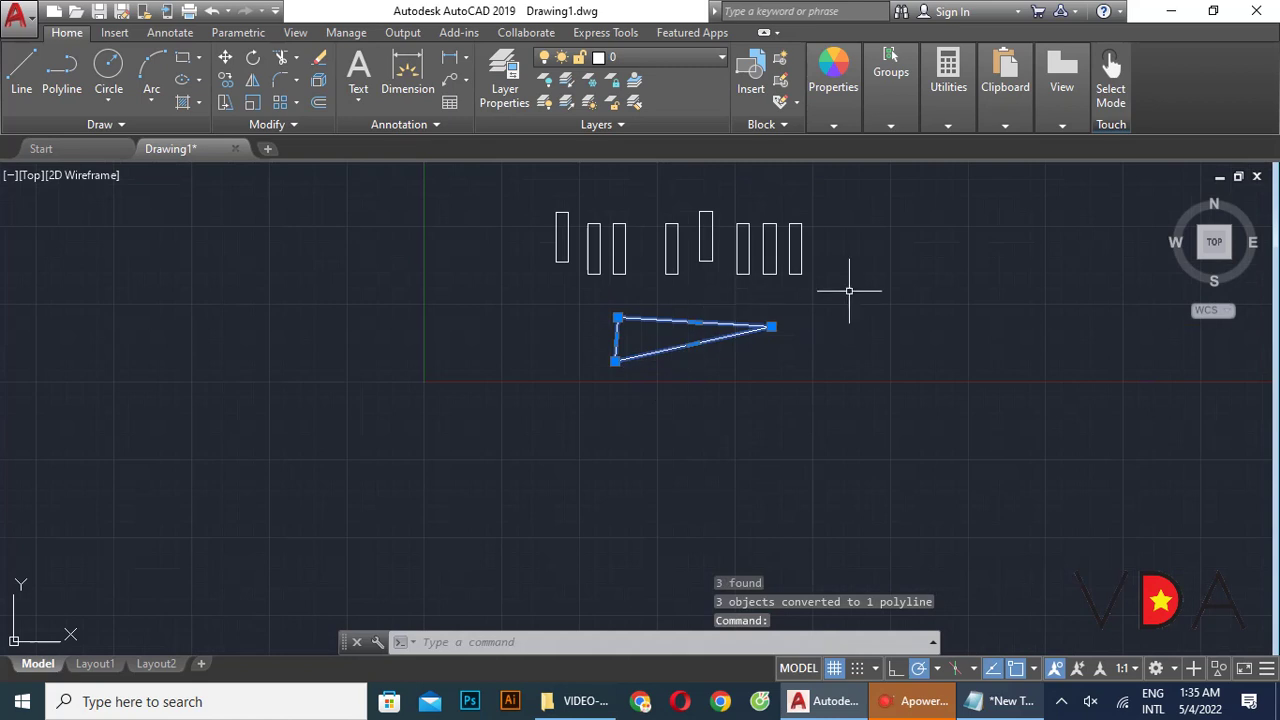
- Preview rotating the triangle about its right tip with RO, then cancel without rotating
{"action": "type", "text": "rotat"}
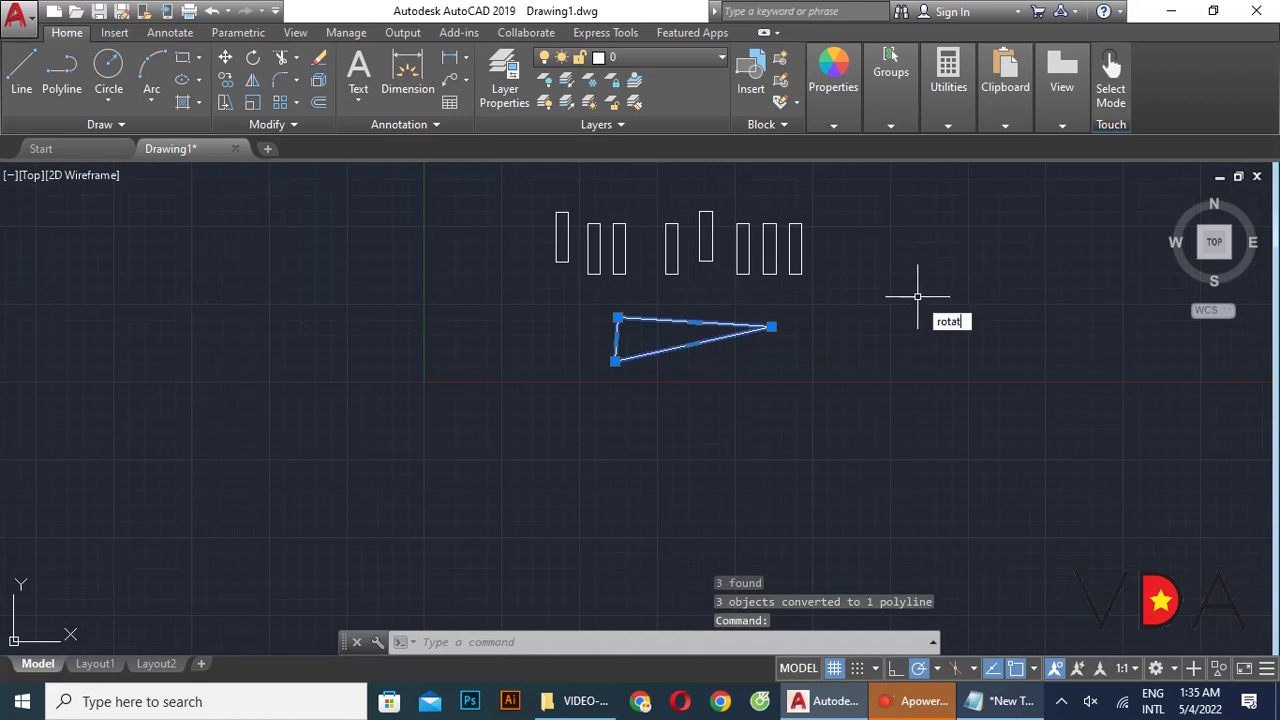
{"action": "key", "text": "Return"}
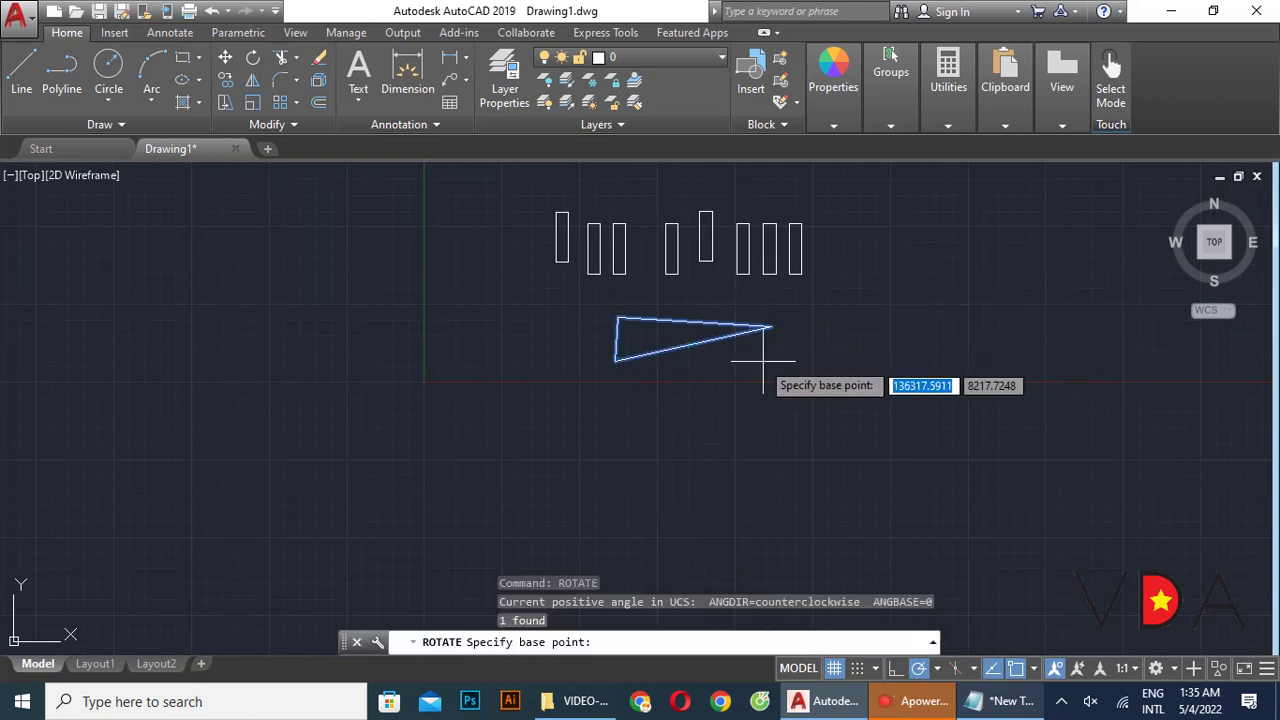
{"action": "left_click", "coordinate": [771, 326]}
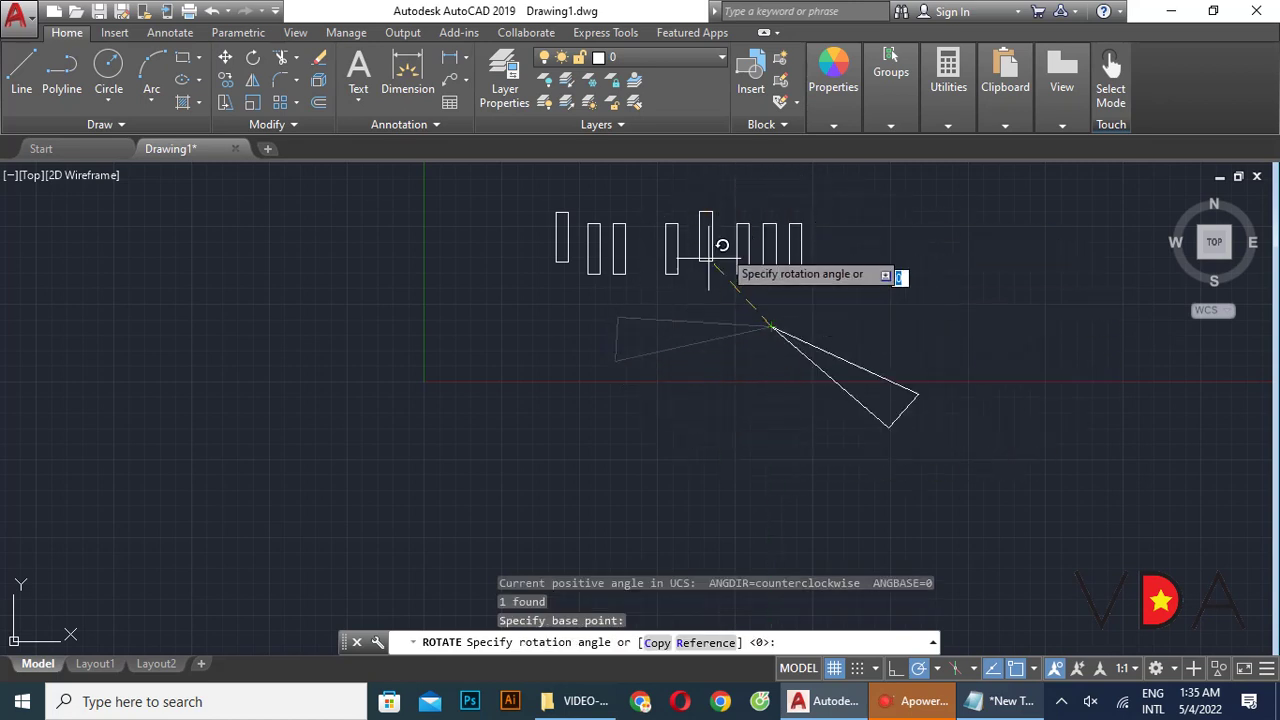
{"action": "key", "text": "Escape"}
- Preview rotating the triangle about its lower-left corner, then cancel, leaving it unchanged
{"action": "key", "text": "space"}
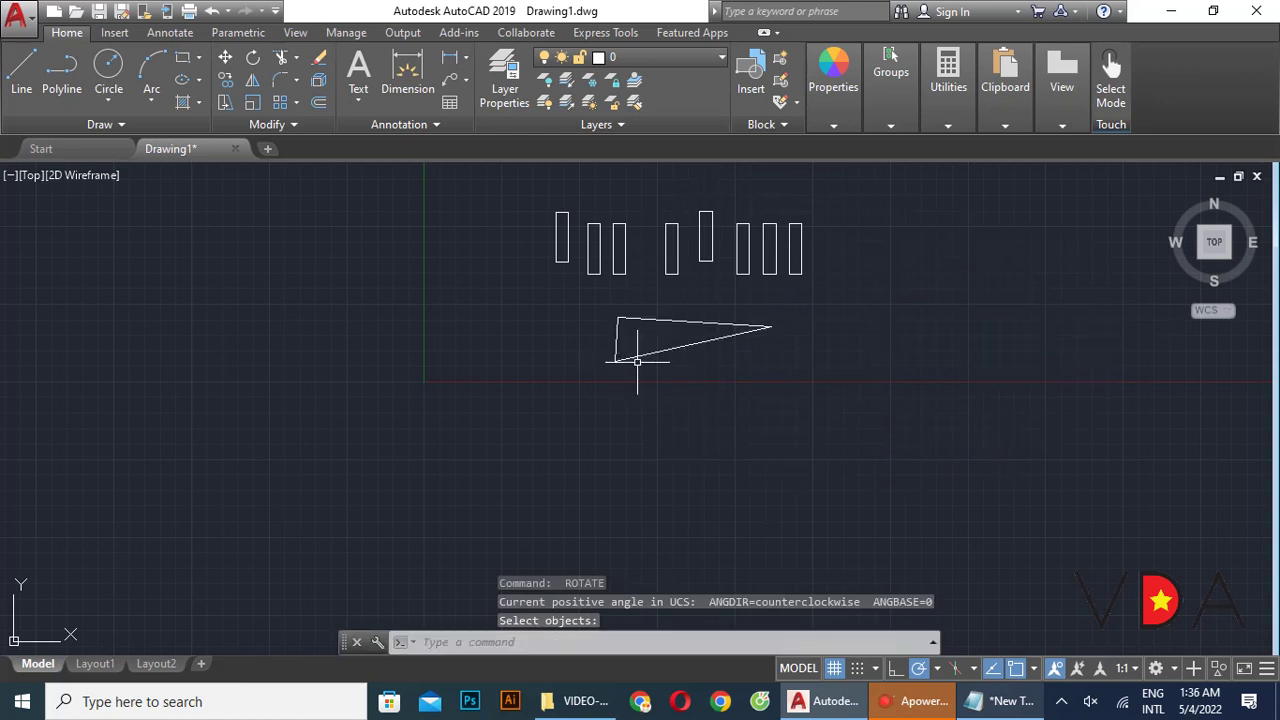
{"action": "key", "text": "space"}
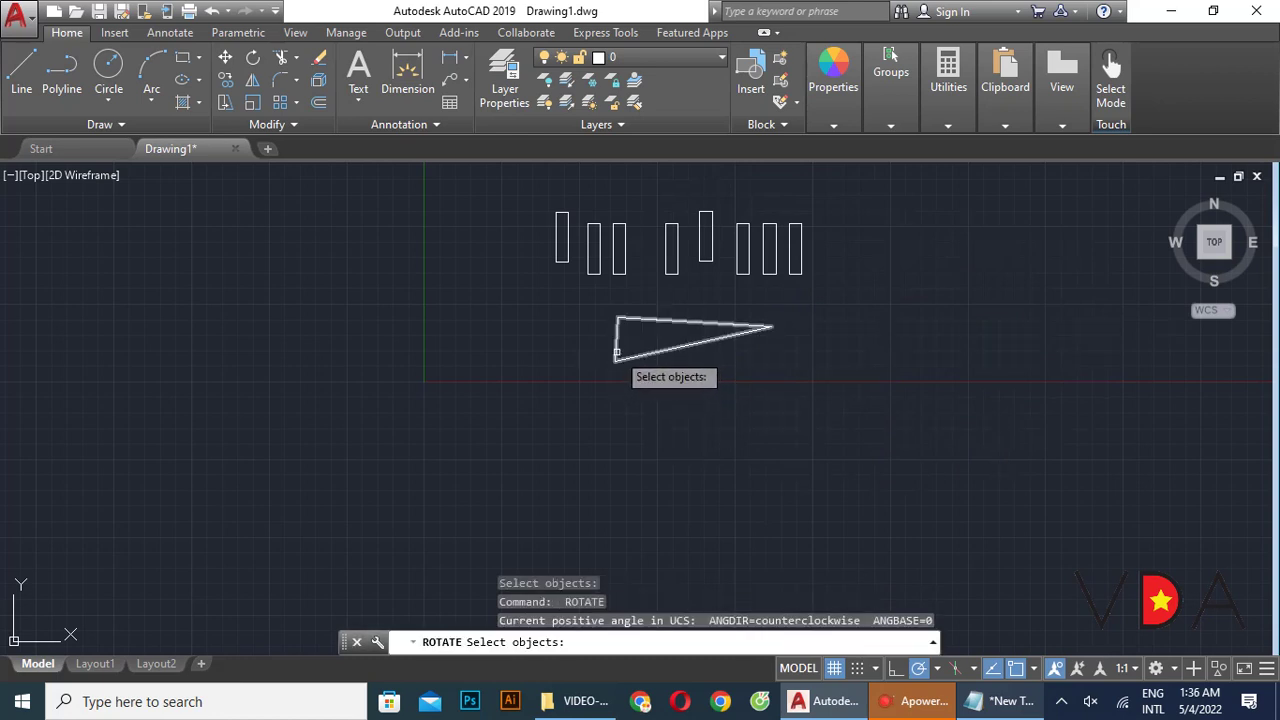
{"action": "left_click", "coordinate": [614, 357]}
{"action": "type", "text": "ro"}
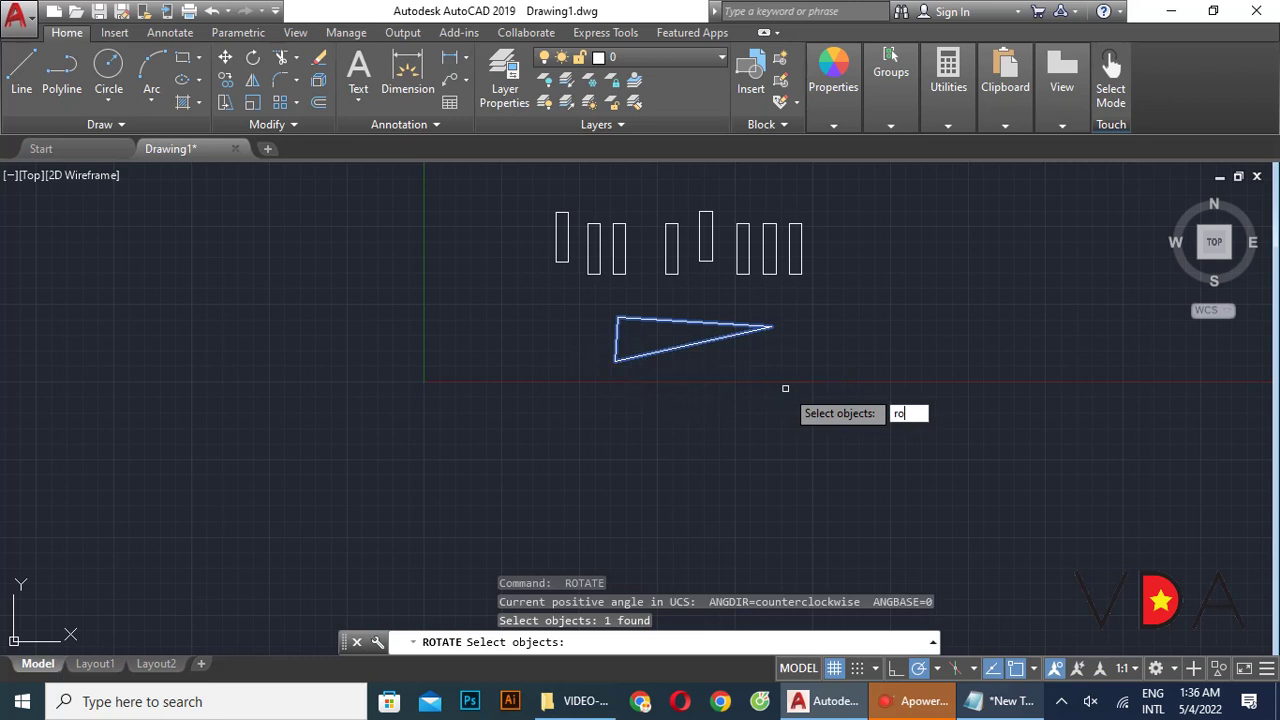
{"action": "type", "text": "tate"}
{"action": "key", "text": "Return"}
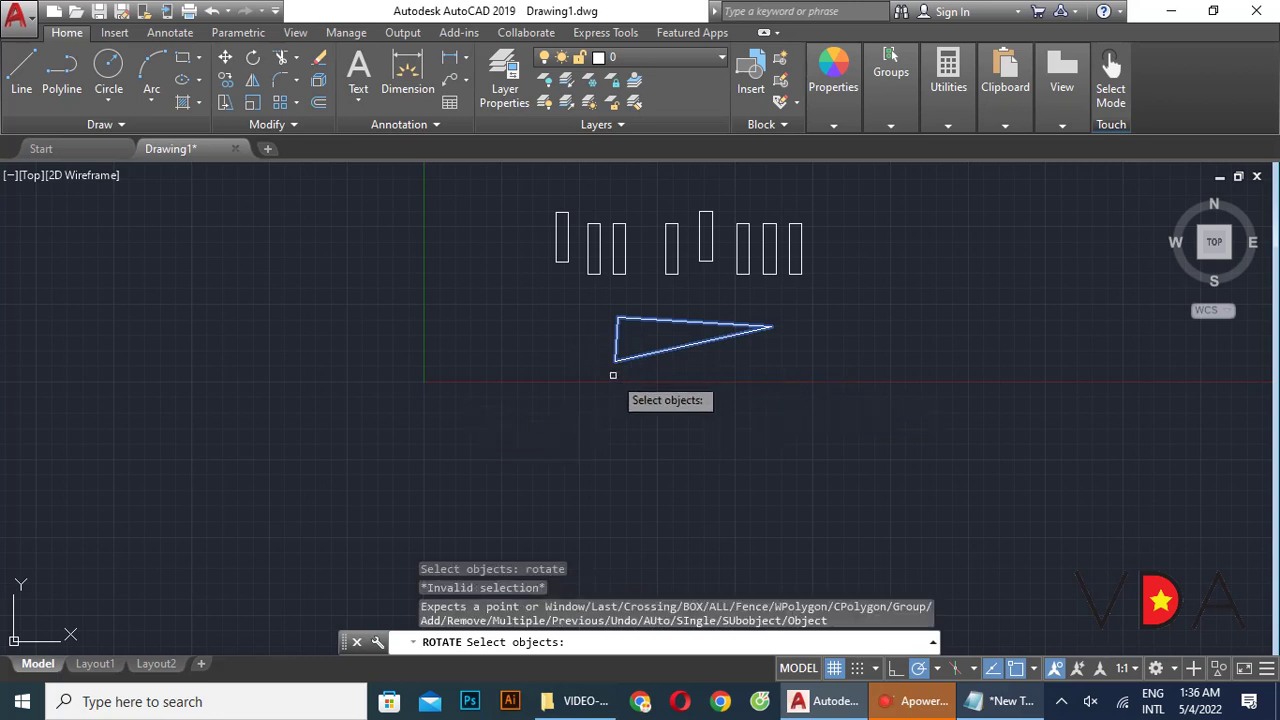
{"action": "key", "text": "Return"}
{"action": "left_click", "coordinate": [614, 360]}
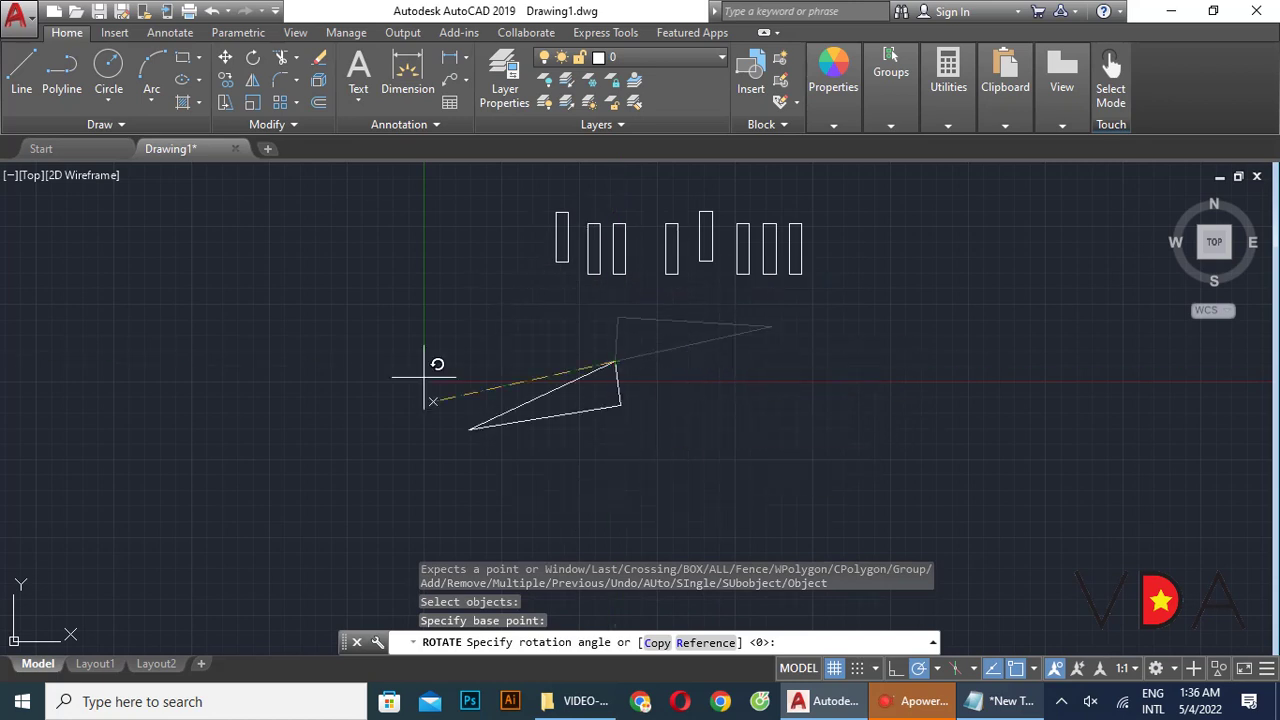
{"action": "key", "text": "Escape"}
- Preview a rotation about the triangle's upper-left corner, cancel it, and return to the Notepad notes
{"action": "key", "text": "Return"}
{"action": "left_click", "coordinate": [616, 354]}
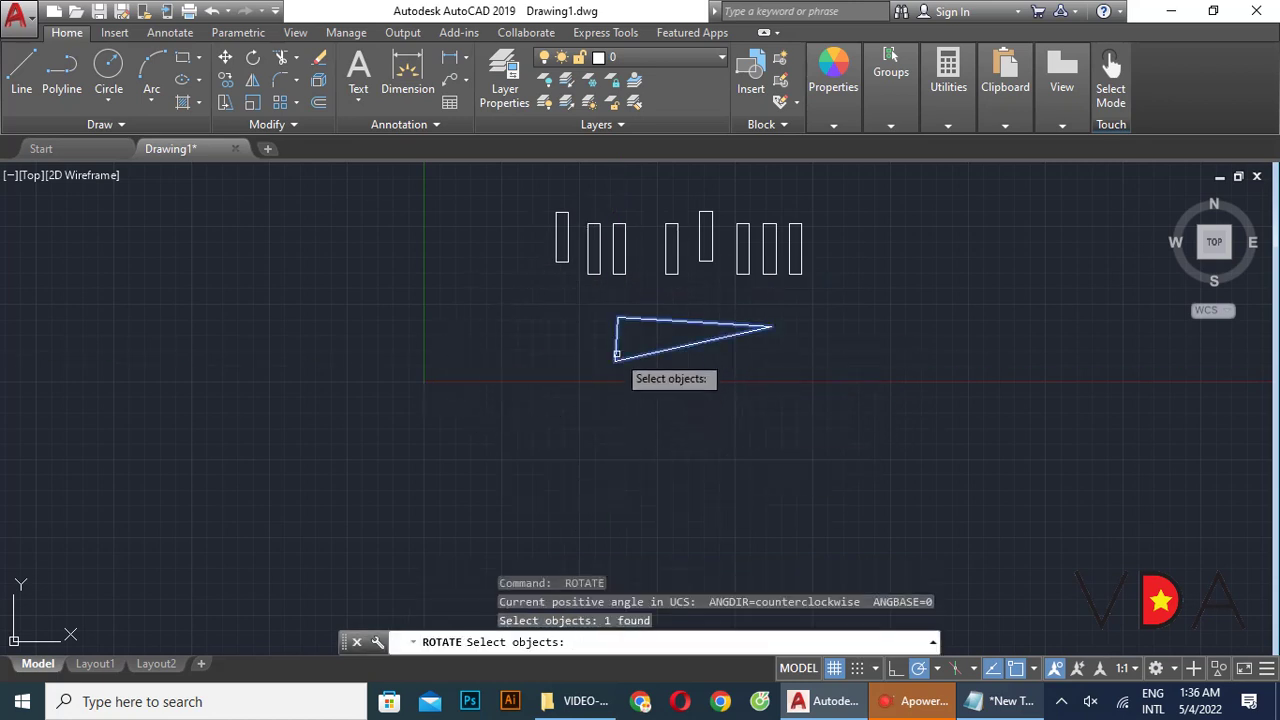
{"action": "key", "text": "Return"}
{"action": "left_click", "coordinate": [617, 320]}
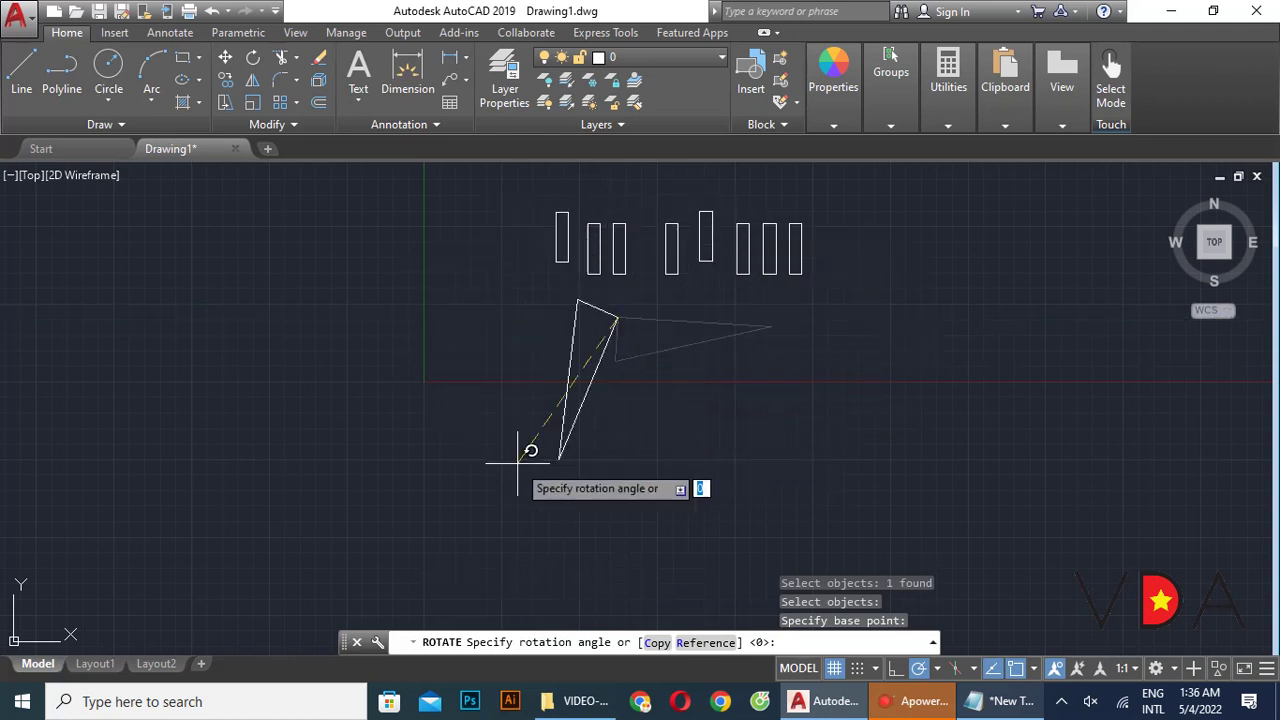
{"action": "key", "text": "Escape"}
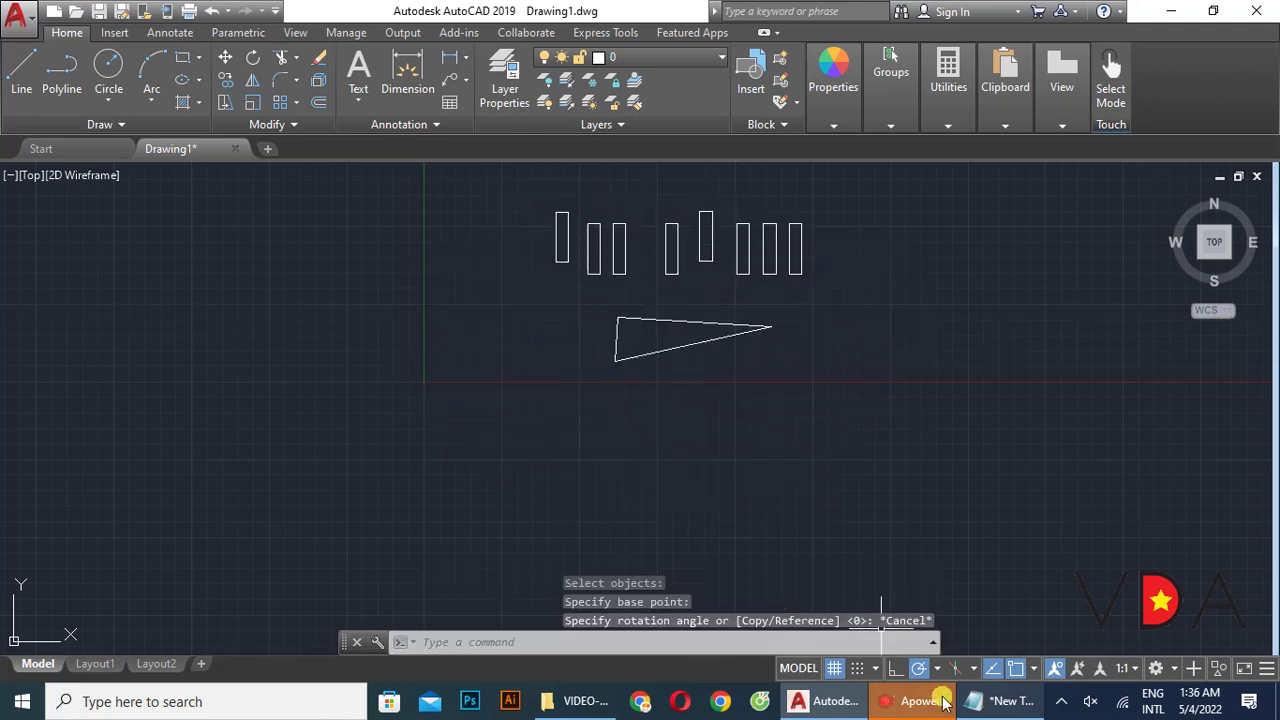
{"action": "left_click", "coordinate": [985, 705]}
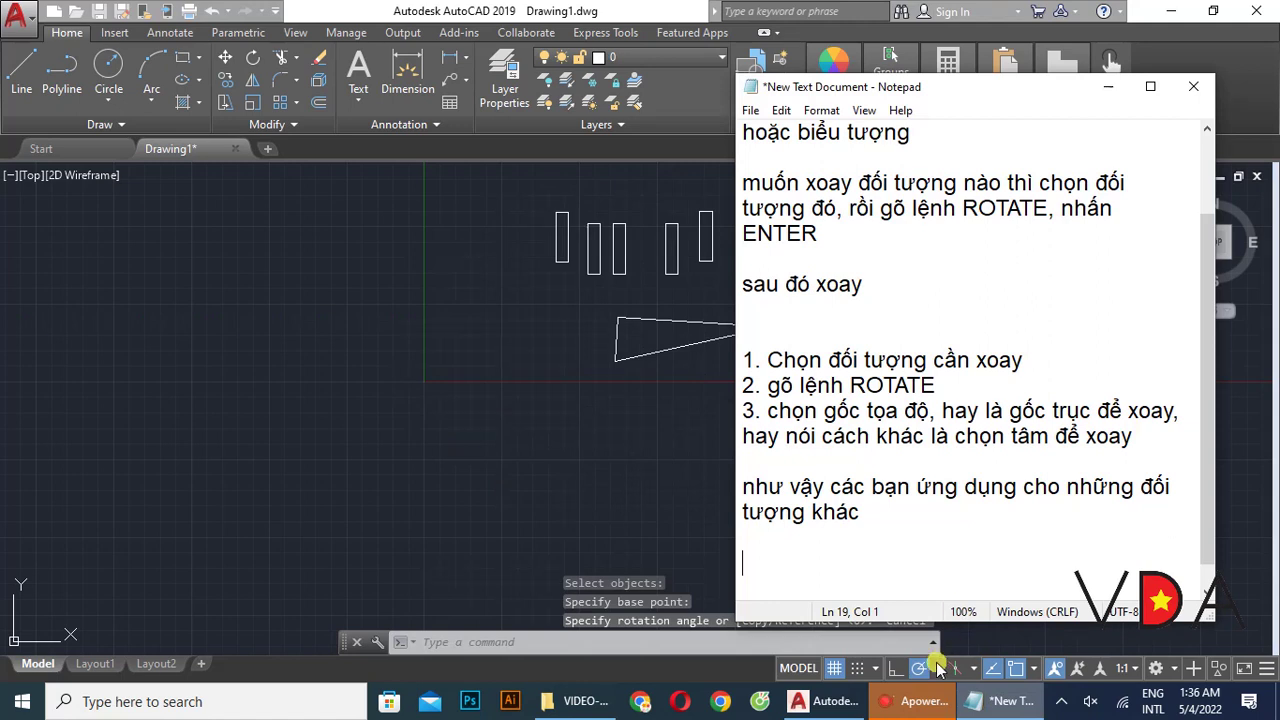